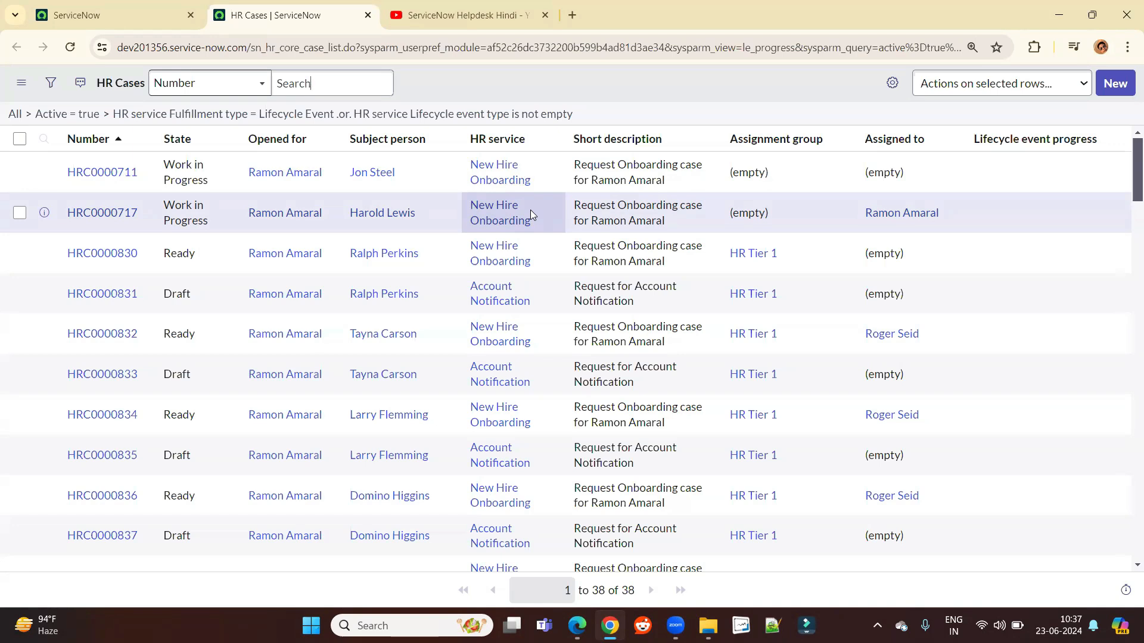
Open the New Hire Onboarding HR service from the case list in a separate tab and inspect its fulfillment type options.
ctrl+click(507, 177)
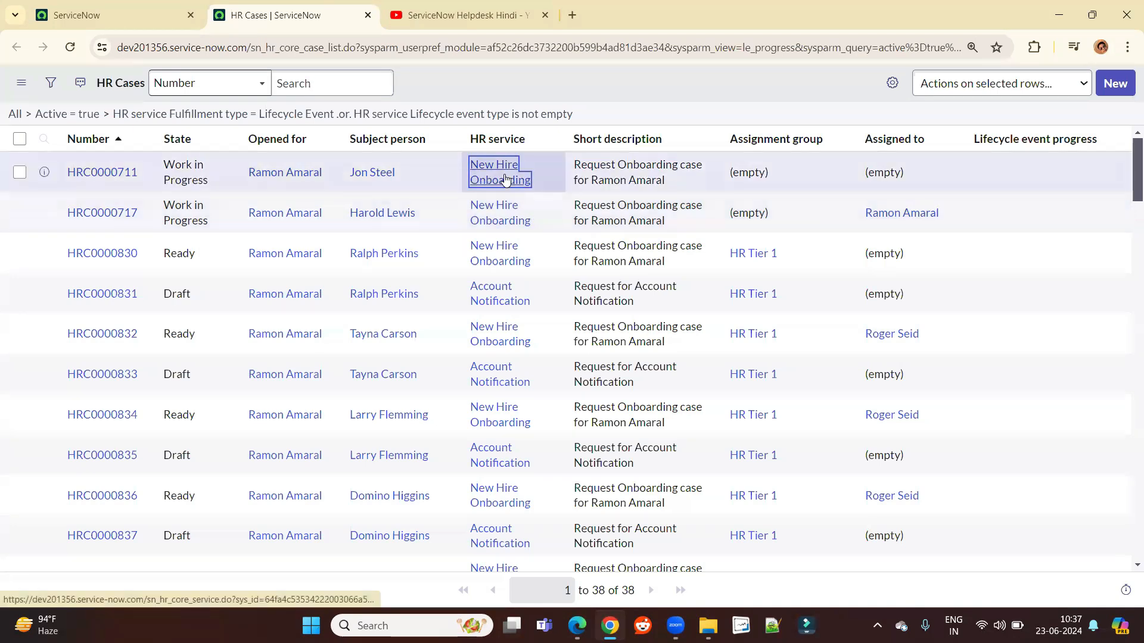
click(433, 17)
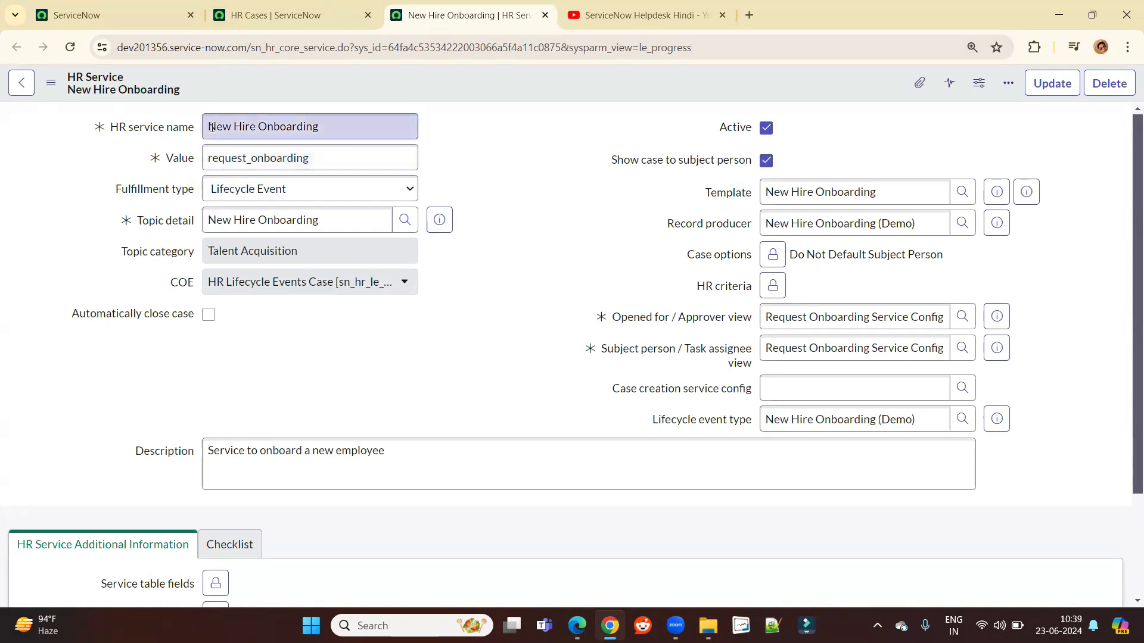
click(322, 195)
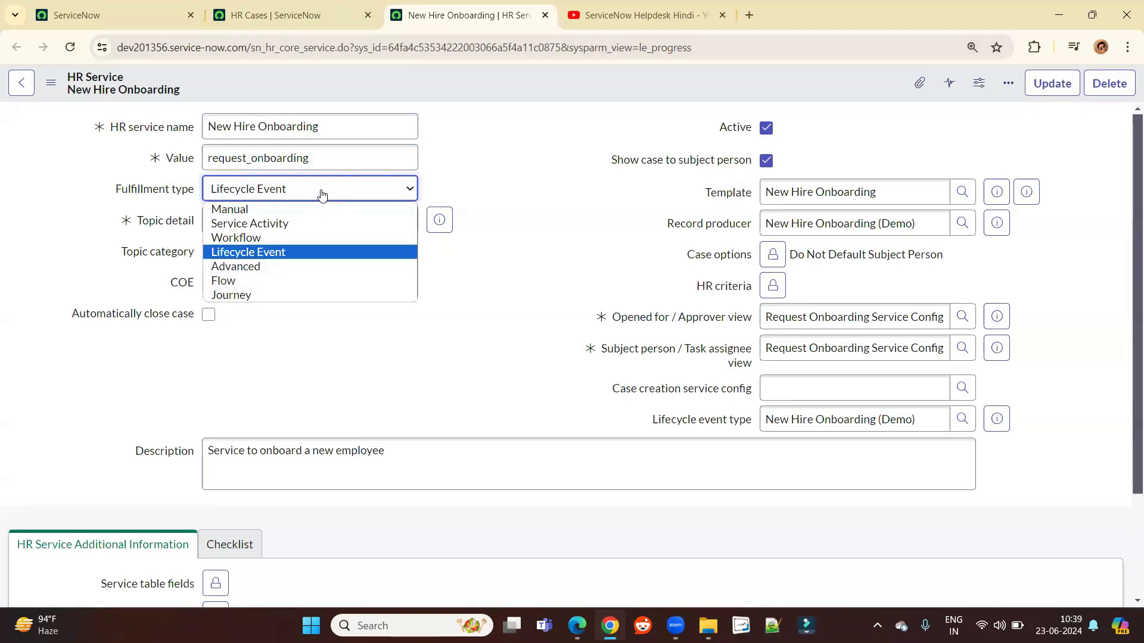
click(526, 158)
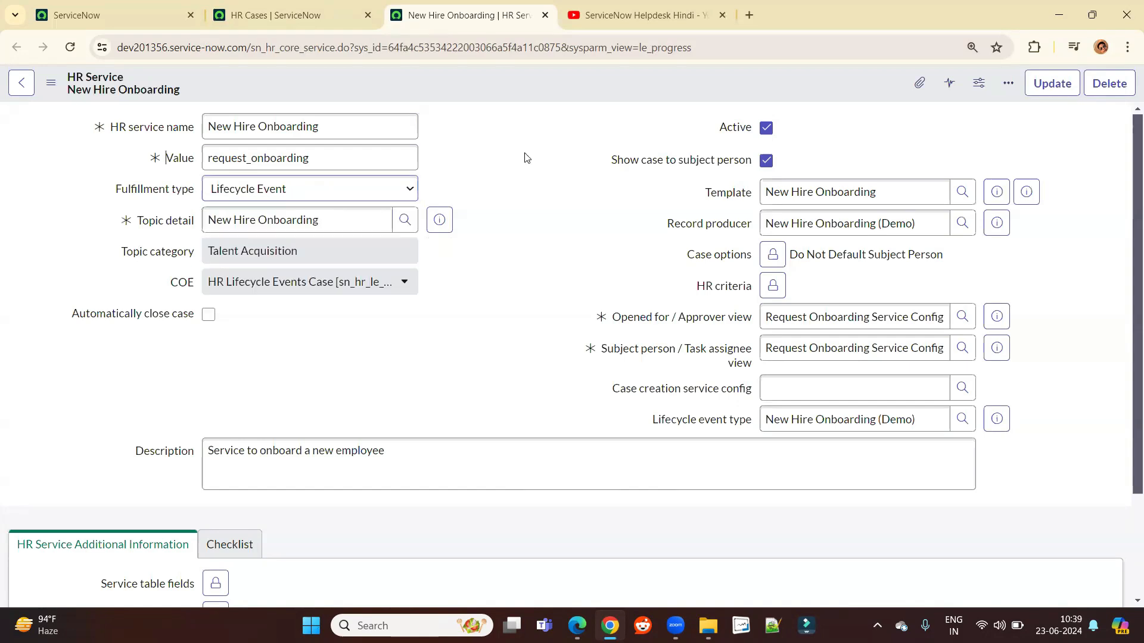
Examine the HR service's topic detail, template, record producer and checklist.
triple_click(278, 224)
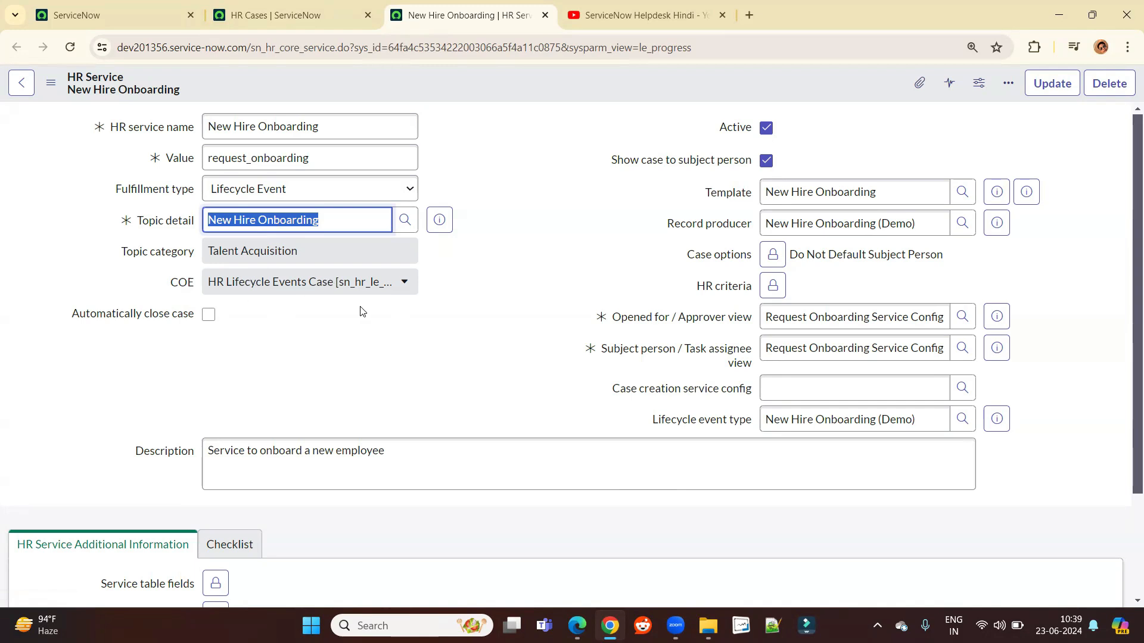
click(817, 193)
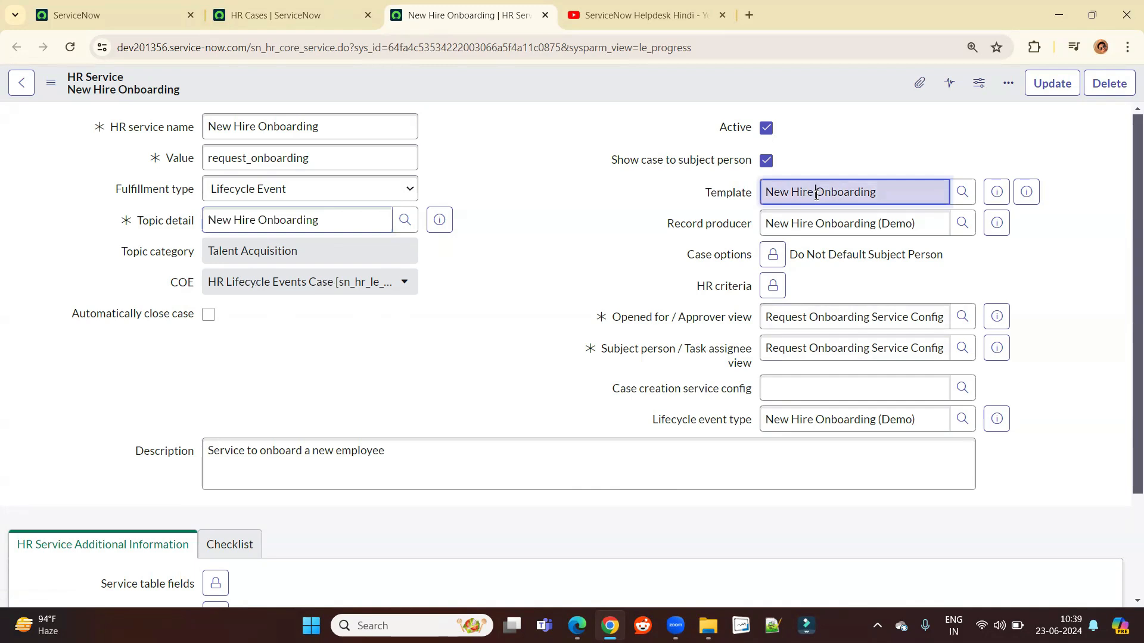
triple_click(806, 230)
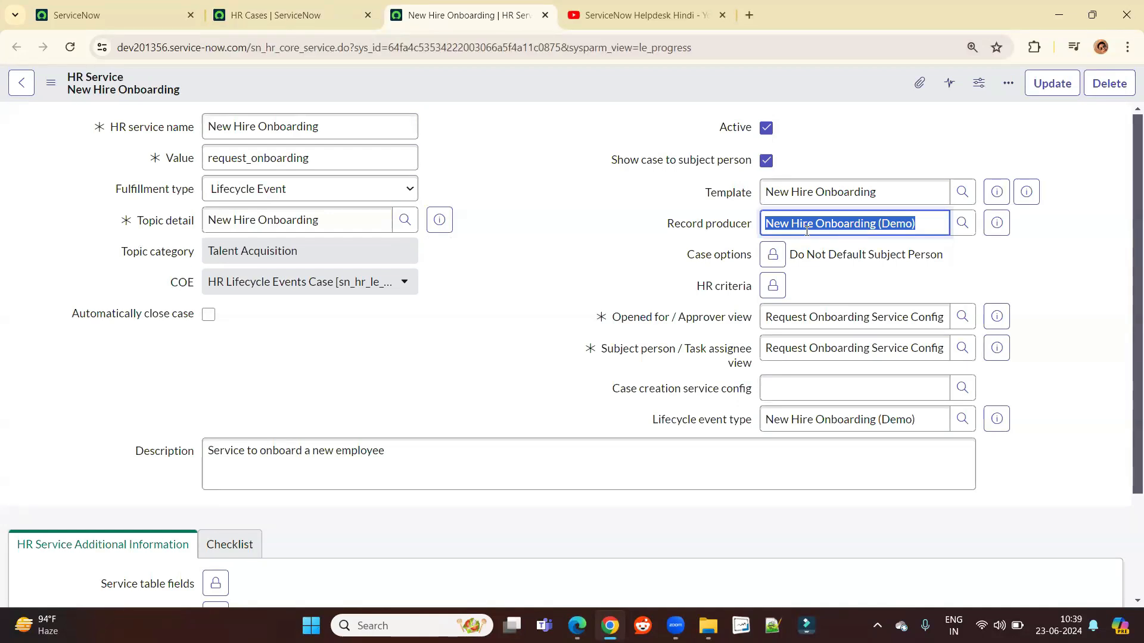
click(575, 288)
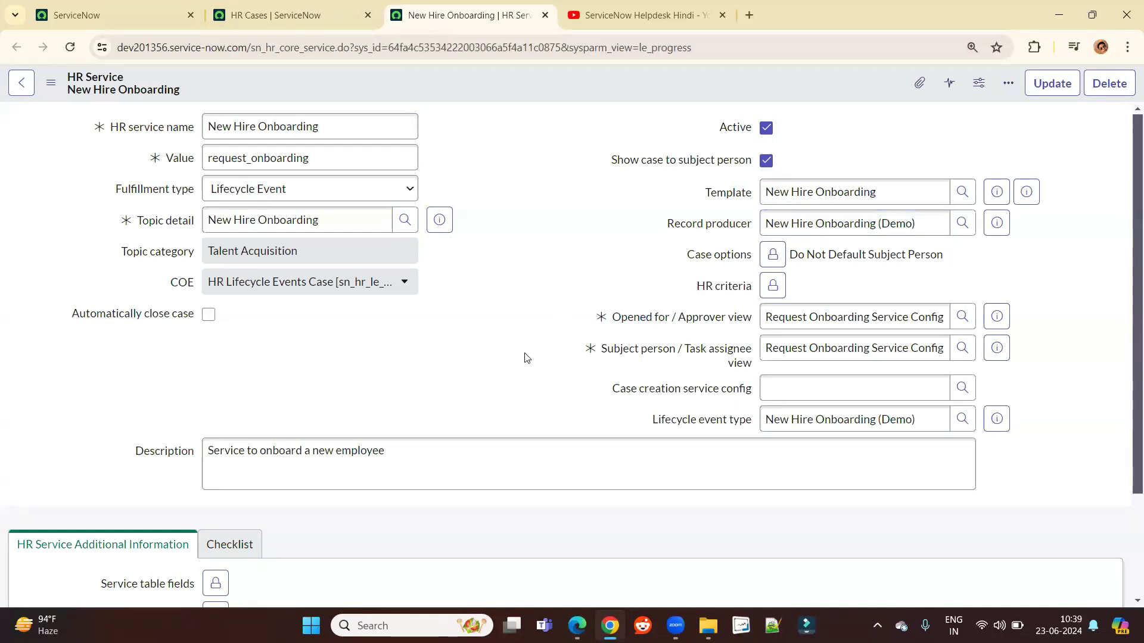
scroll(527, 357, down, 2)
click(232, 411)
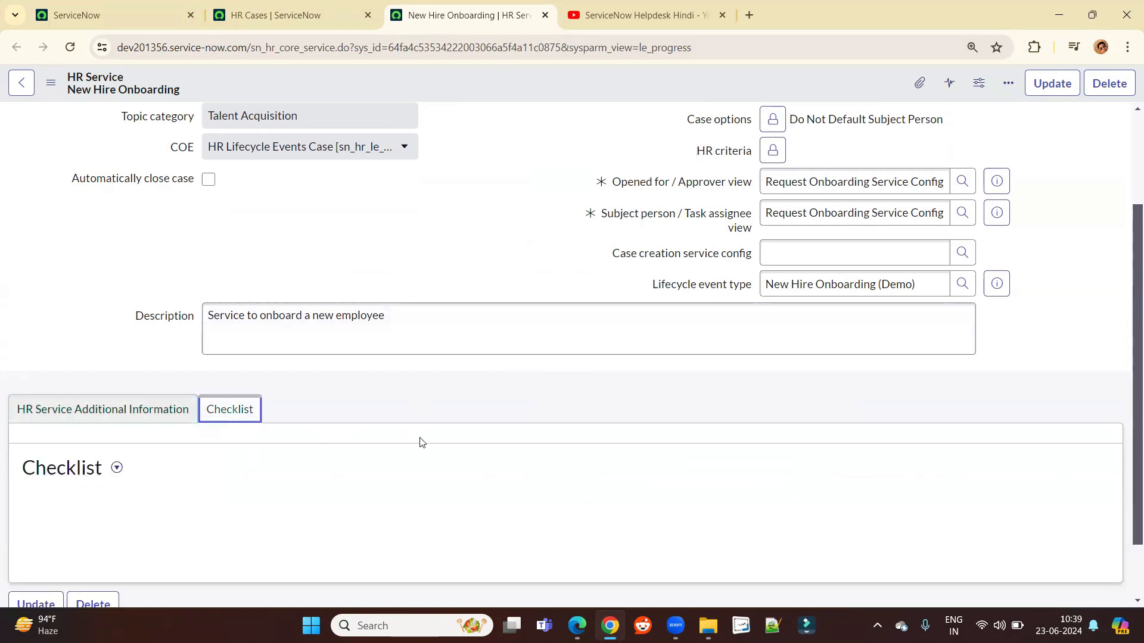
scroll(421, 442, up, 2)
click(511, 320)
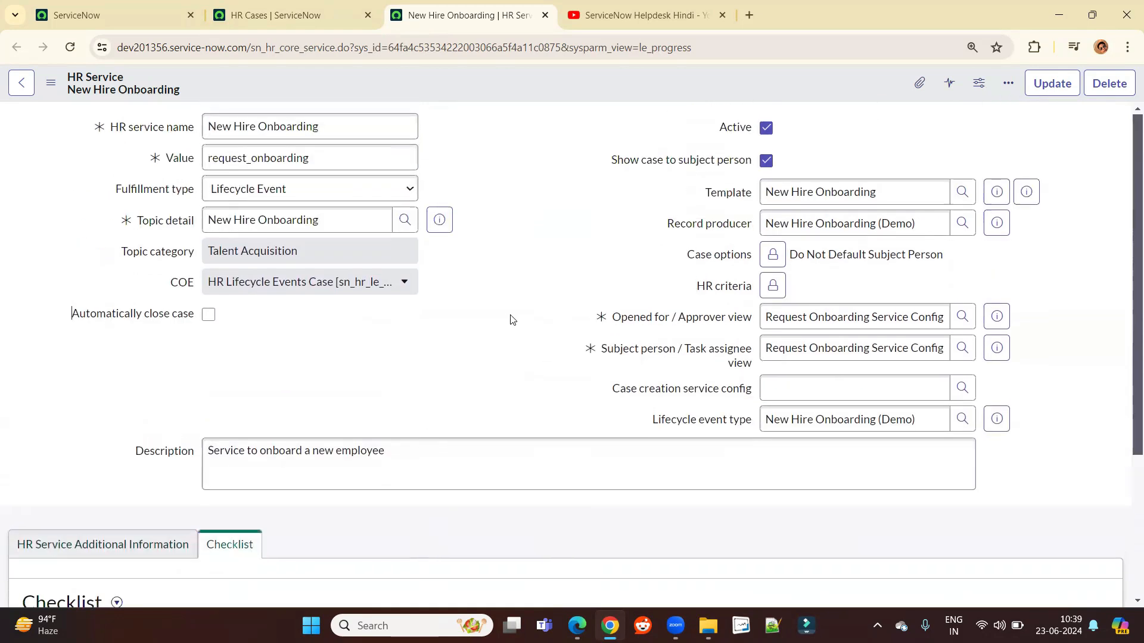
Open the service's New Hire Onboarding (Demo) record producer and try out its request form.
click(993, 225)
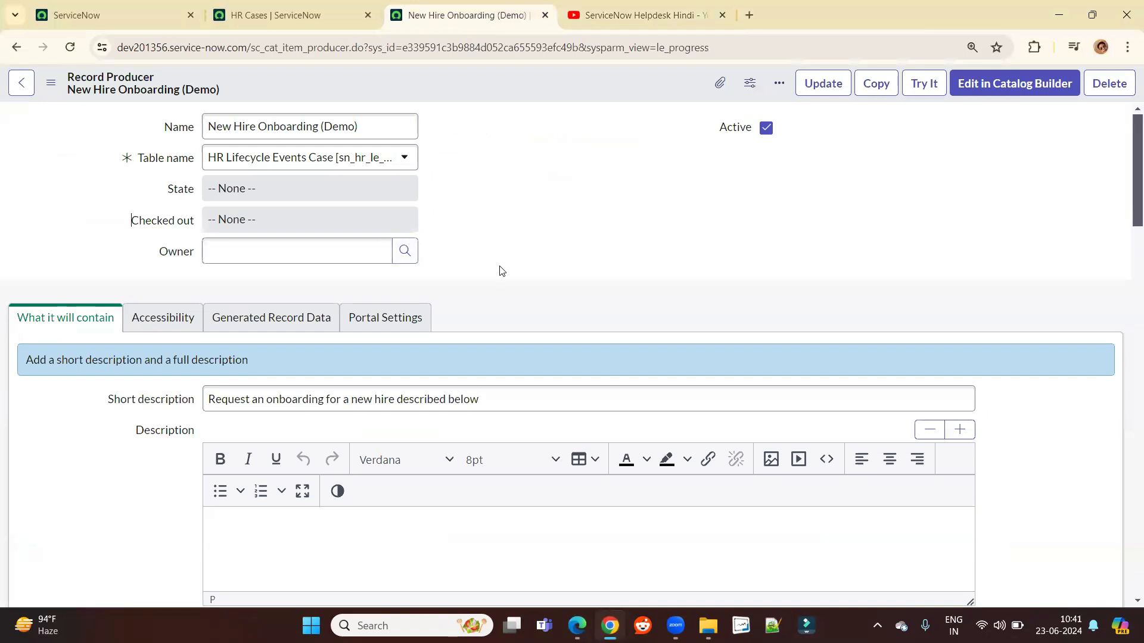
click(921, 89)
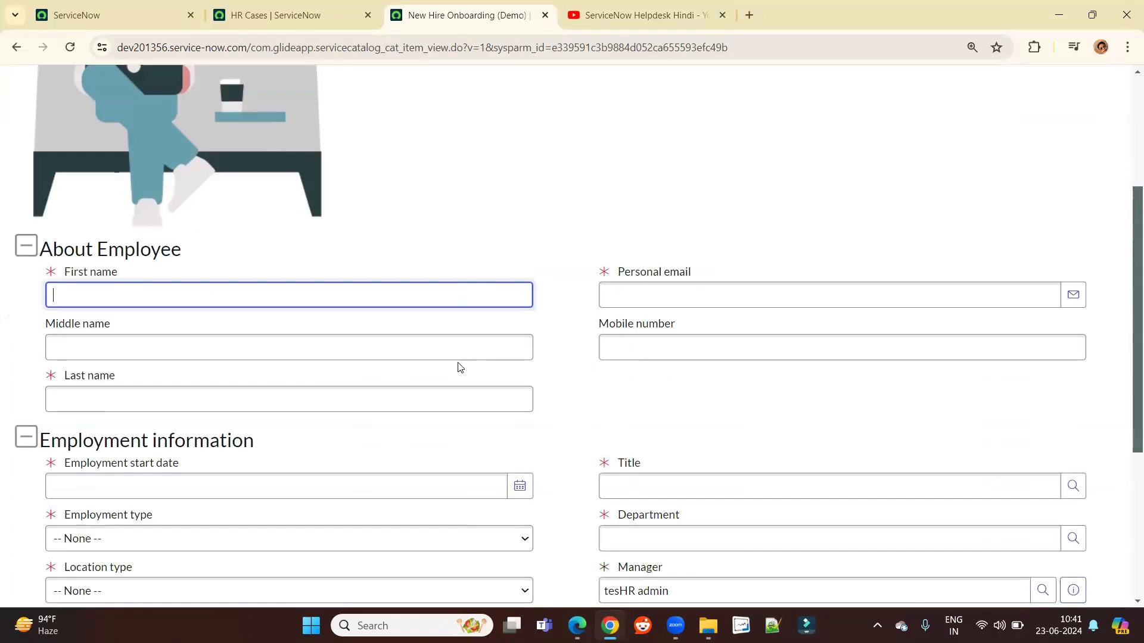
scroll(471, 358, down, 5)
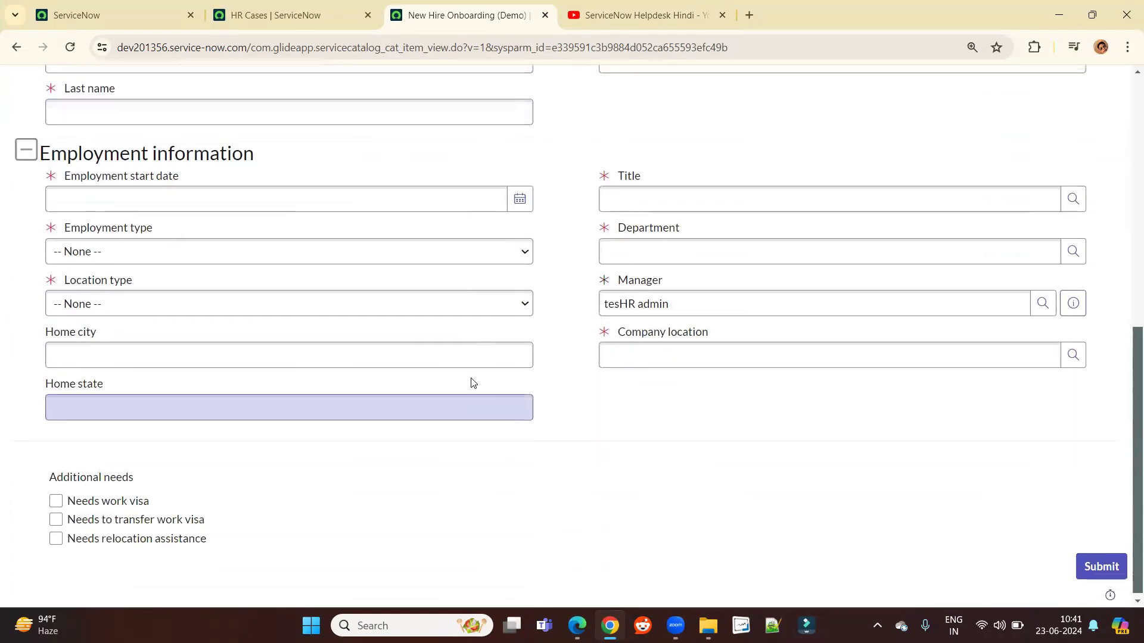
scroll(458, 370, up, 6)
Fill in the employee's name and email, start date 2024-06-24, Full Time Employee, Office based location type, and Director of Security as title.
text(OPS)
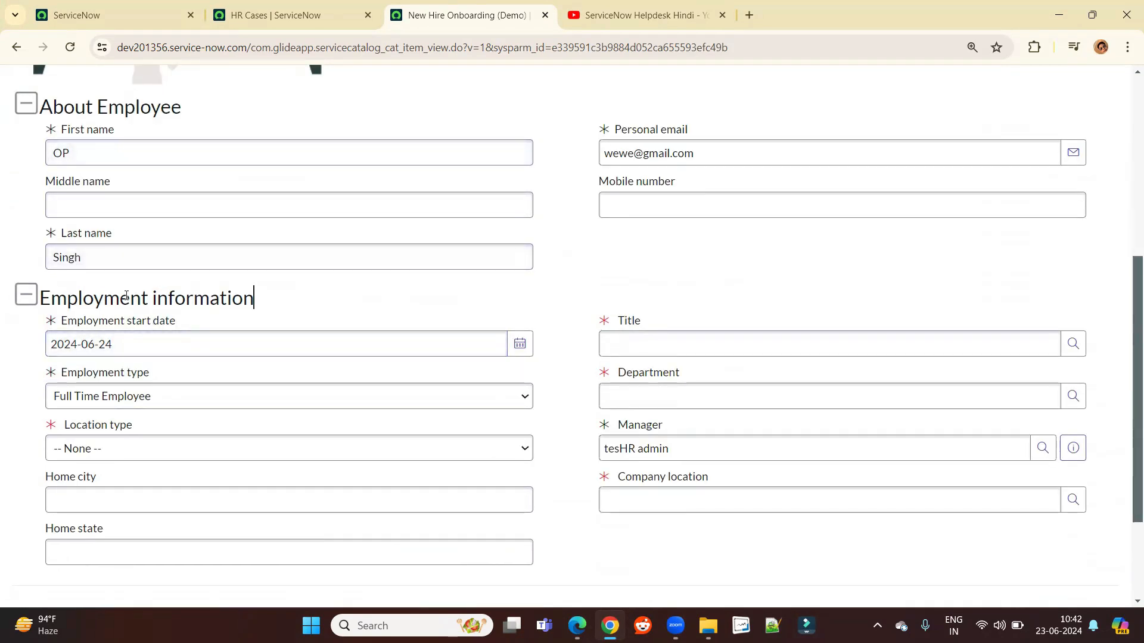
click(195, 448)
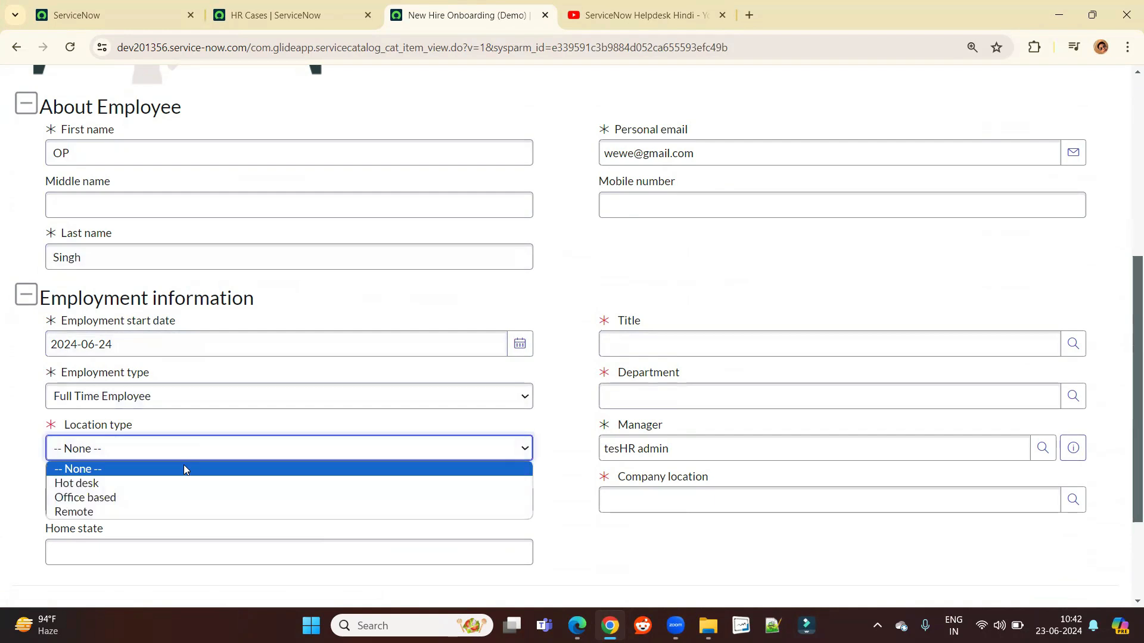
click(169, 497)
click(1073, 343)
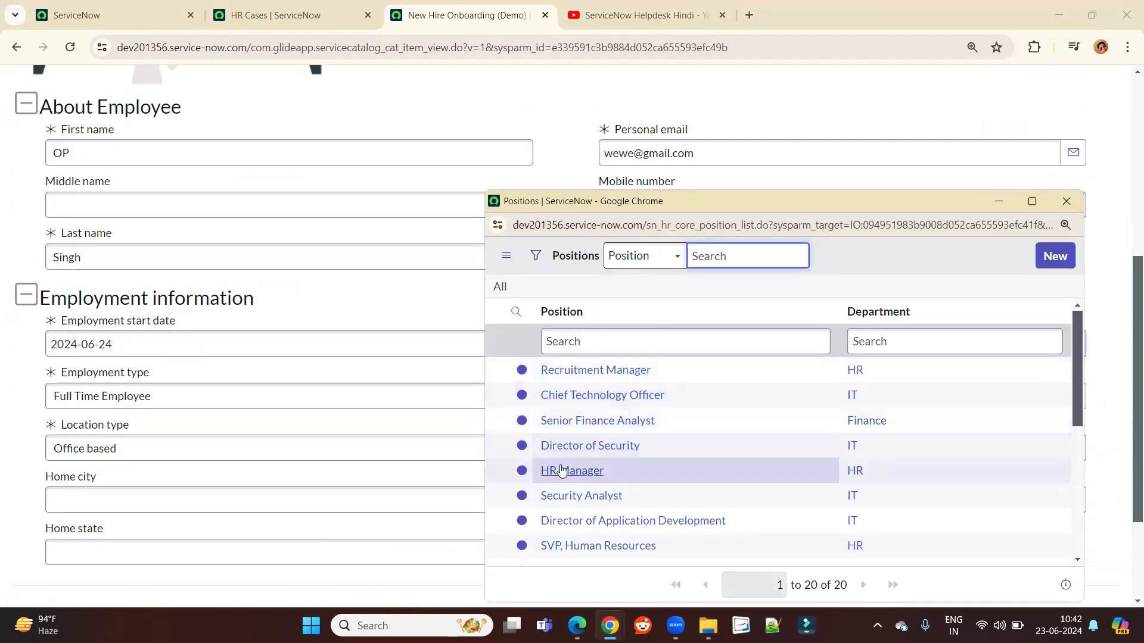
click(589, 445)
Mark the new hire as needing a work visa and submit the onboarding request.
scroll(598, 563, down, 1)
scroll(599, 563, down, 2)
click(55, 496)
click(1093, 562)
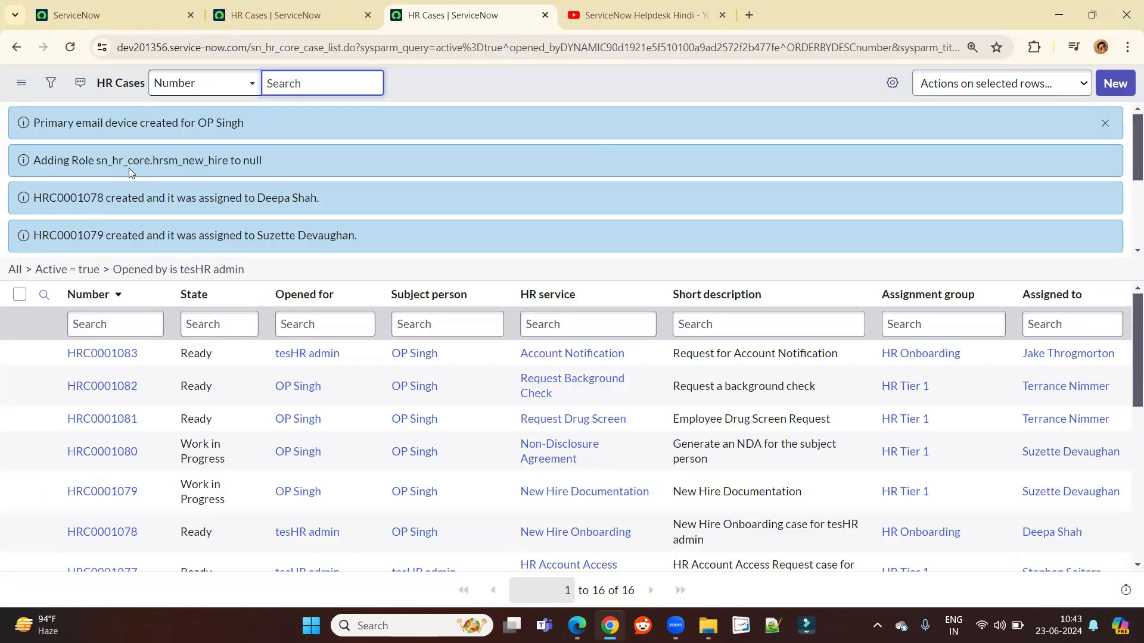
Review the notices about the new hire's email device, added role and created HR cases, and dismiss them.
drag(34, 123, 243, 123)
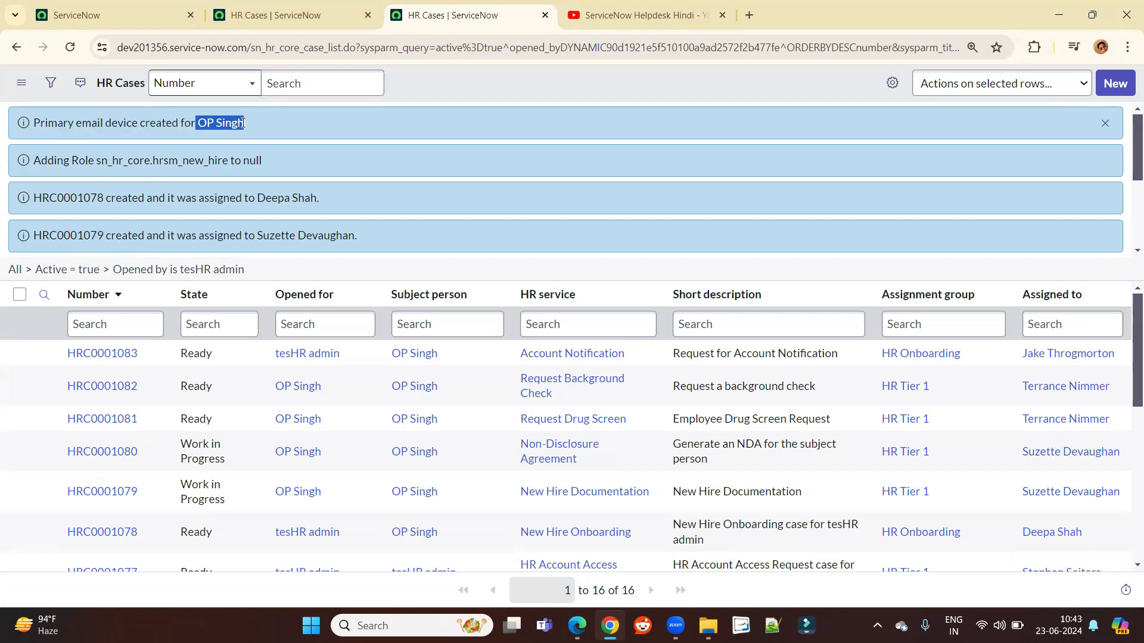
click(66, 173)
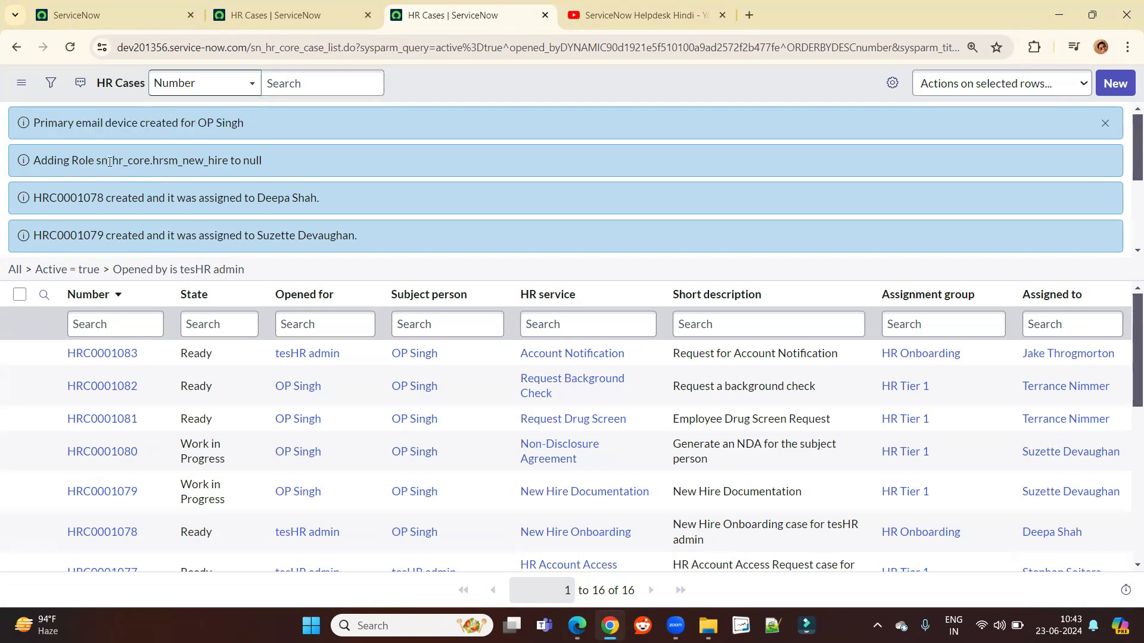
drag(101, 161, 205, 161)
scroll(80, 176, down, 2)
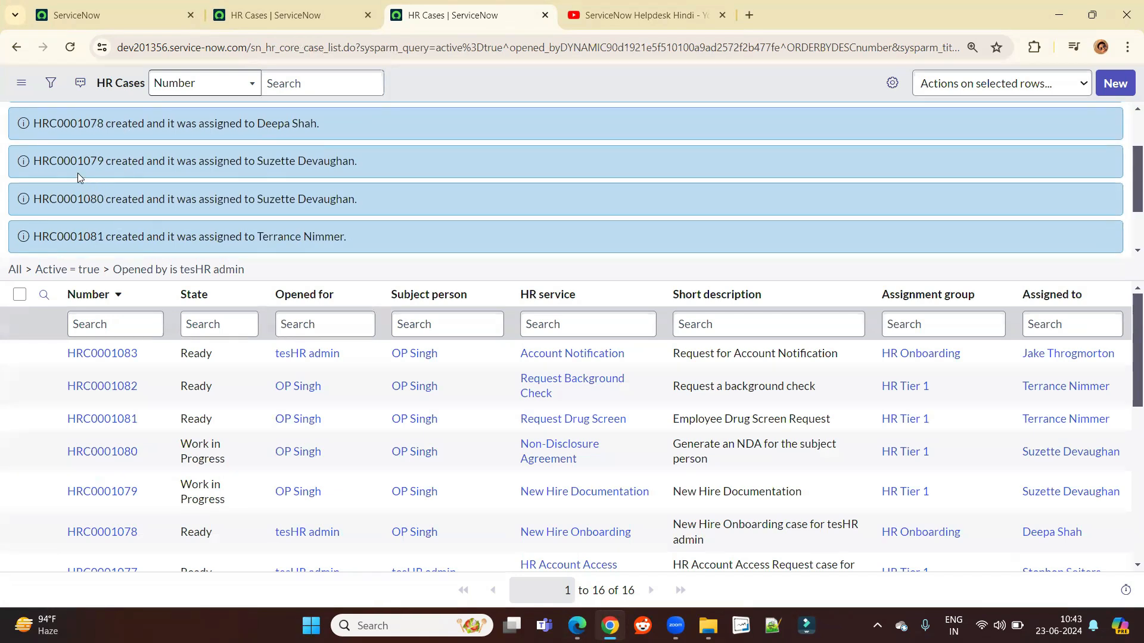
double_click(74, 134)
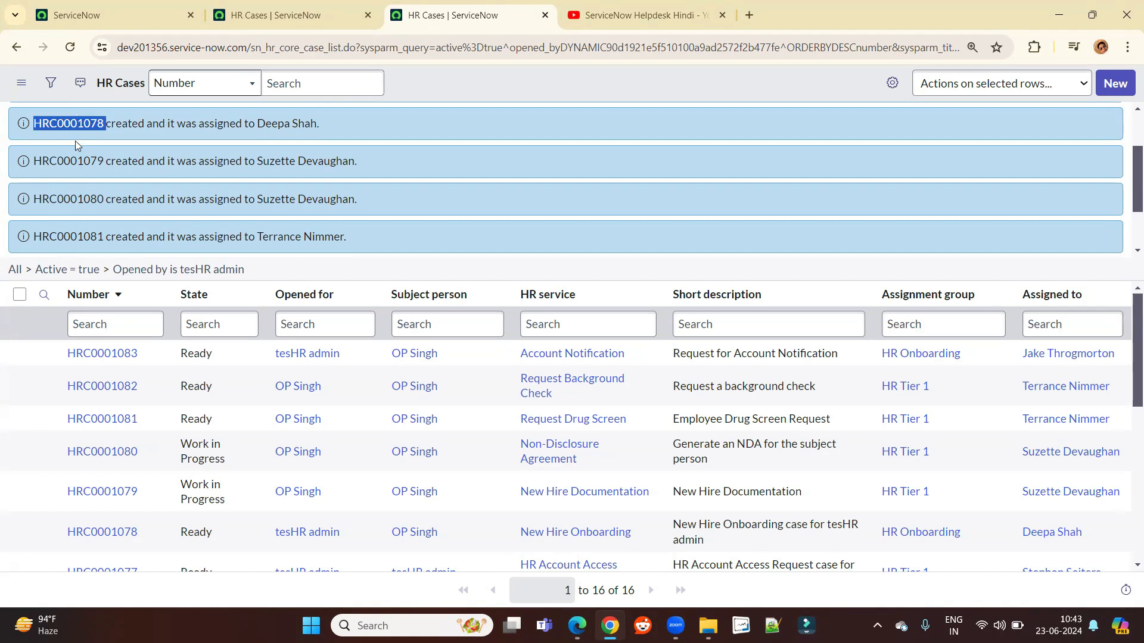
double_click(77, 161)
double_click(76, 198)
click(76, 237)
scroll(77, 226, down, 1)
scroll(245, 374, down, 2)
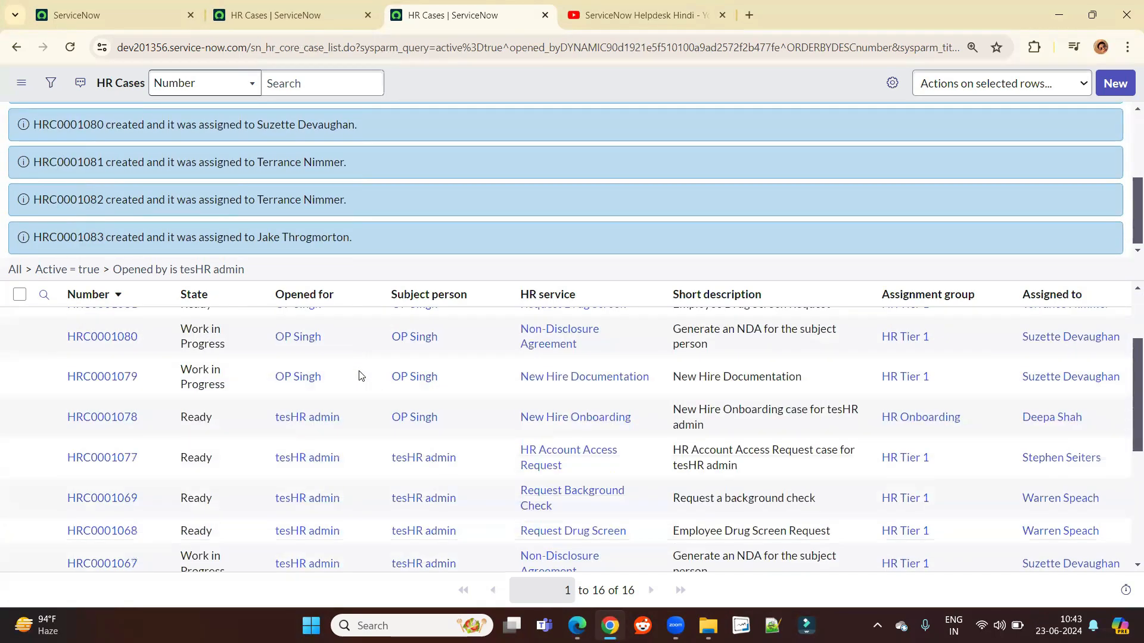
scroll(263, 403, up, 3)
scroll(1064, 161, up, 2)
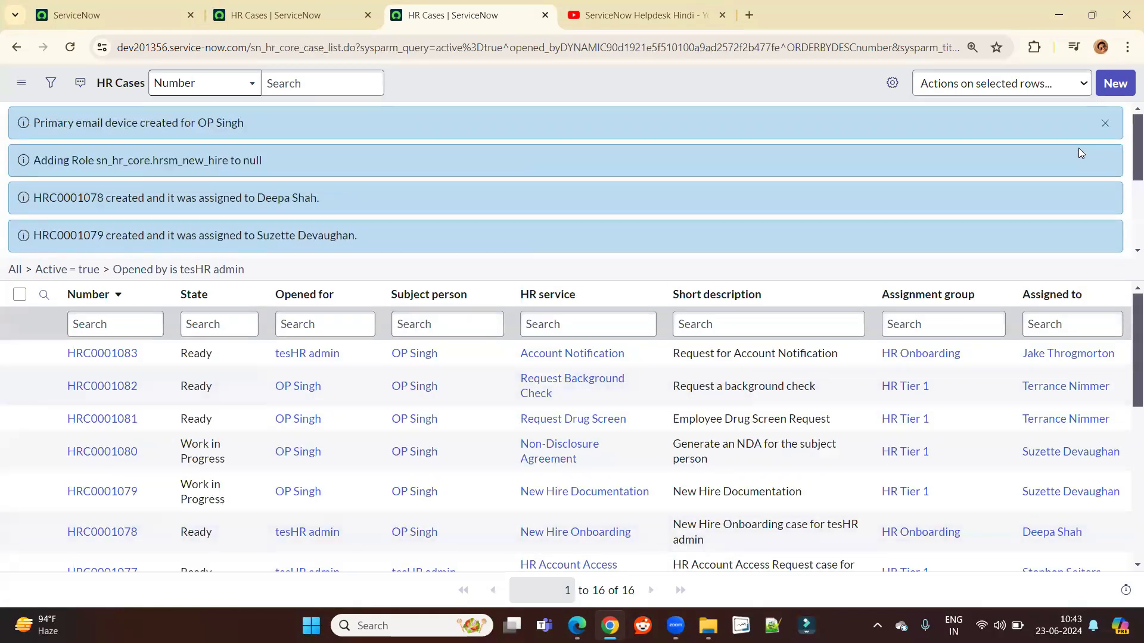
click(1105, 122)
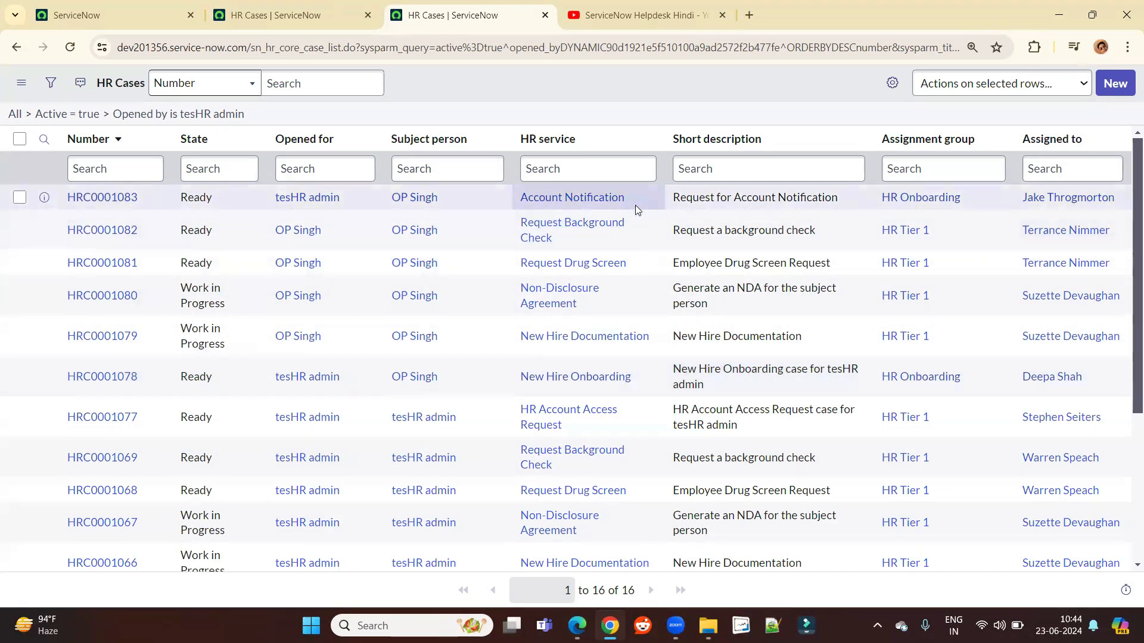
Examine the HR service of each case created for the new hire, from Account Notification to New Hire Onboarding.
drag(636, 200, 498, 212)
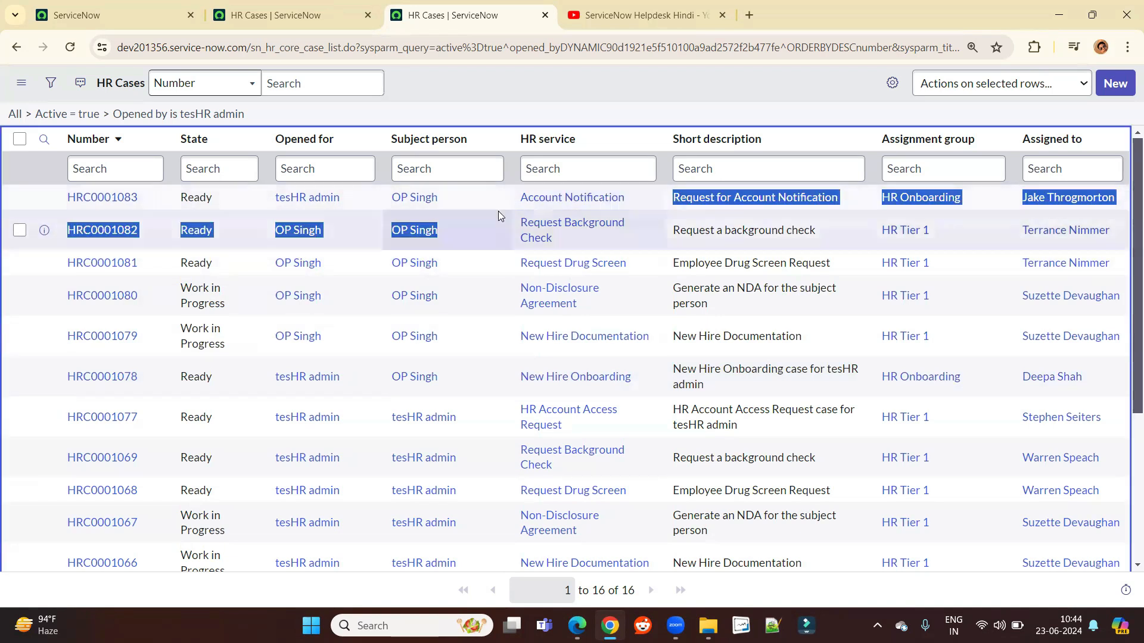
click(592, 245)
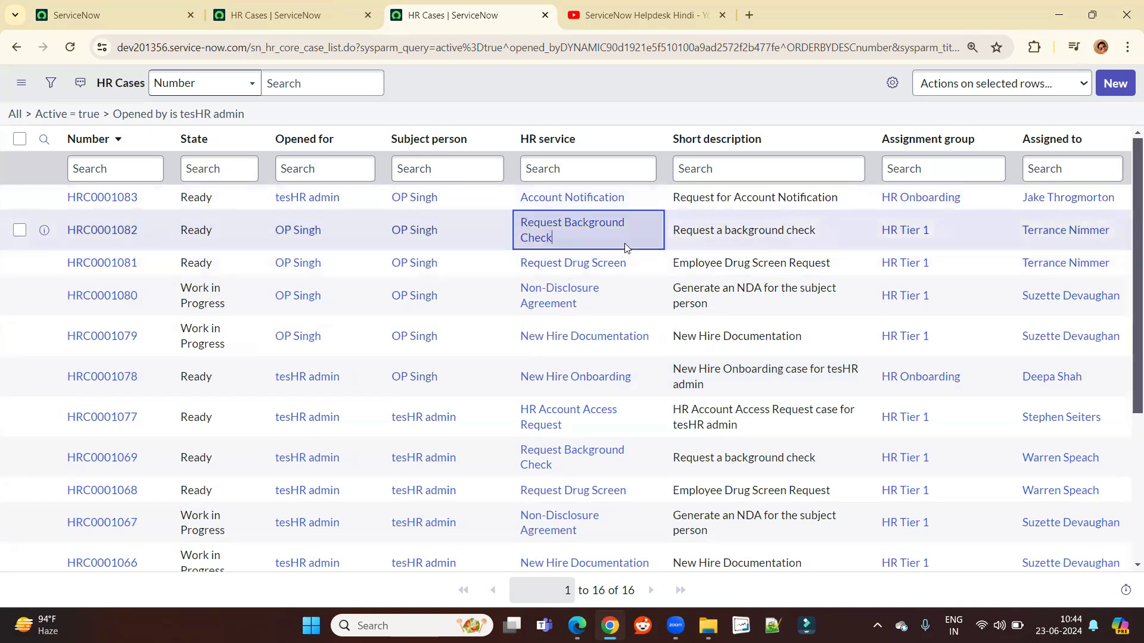
click(647, 265)
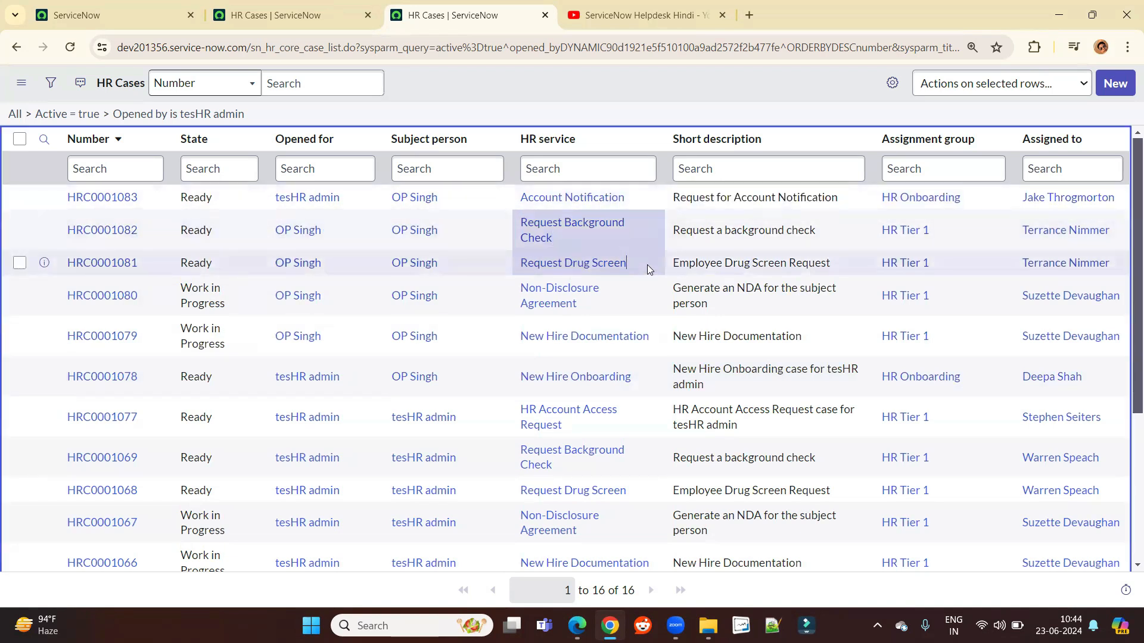
click(636, 297)
click(628, 349)
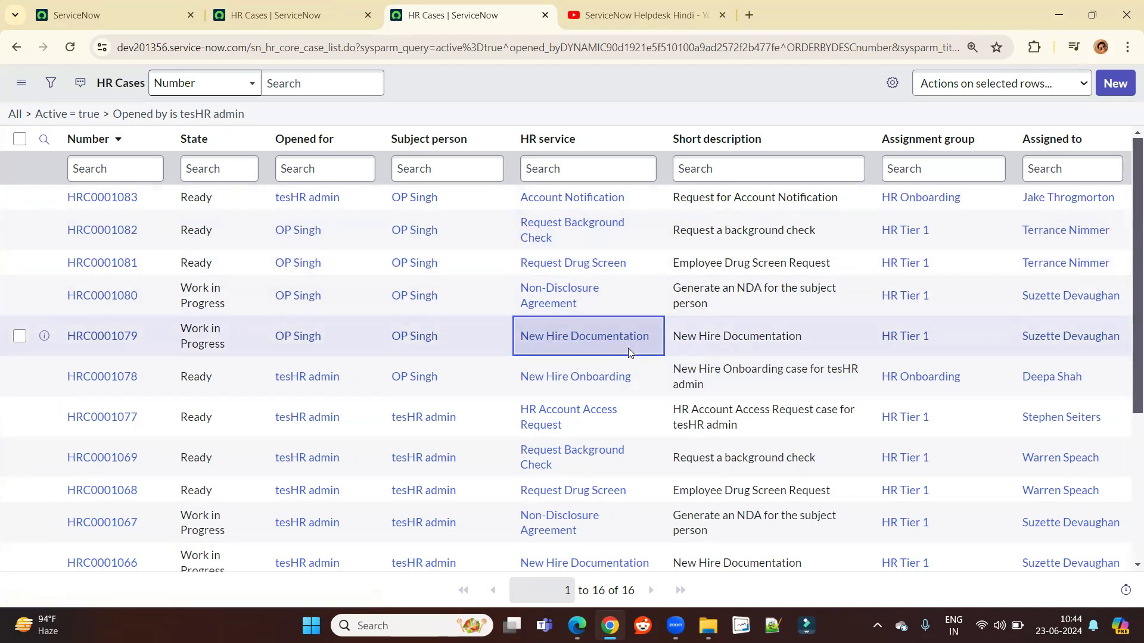
click(644, 375)
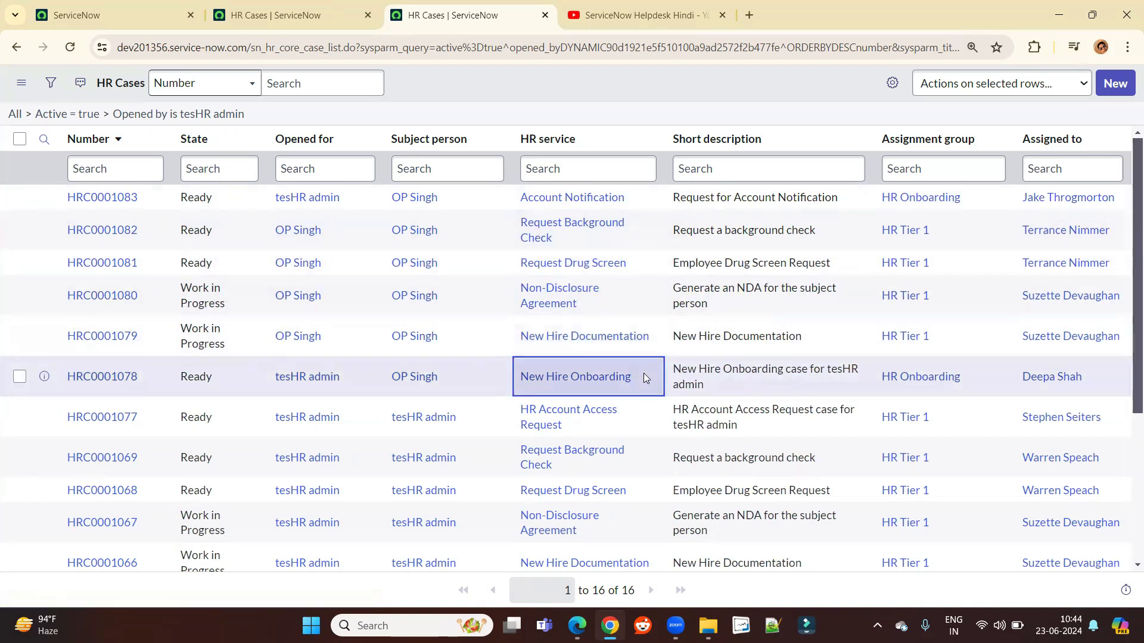
Open the new hire's New Hire Onboarding case in a separate tab and review its details, tasks and related links.
middle_click(107, 379)
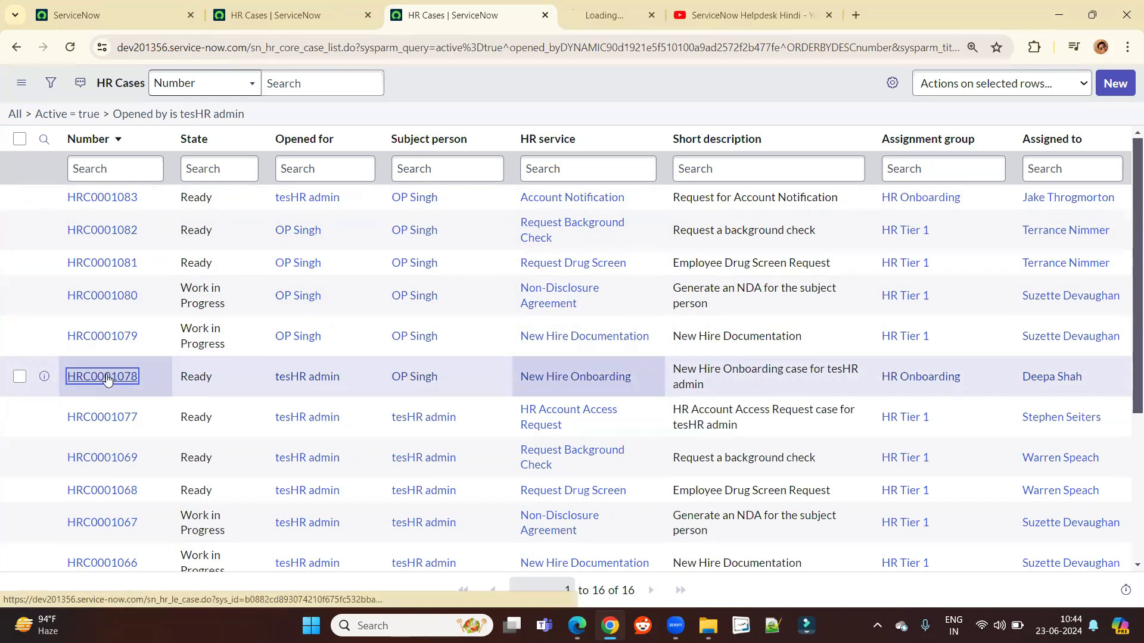
click(633, 8)
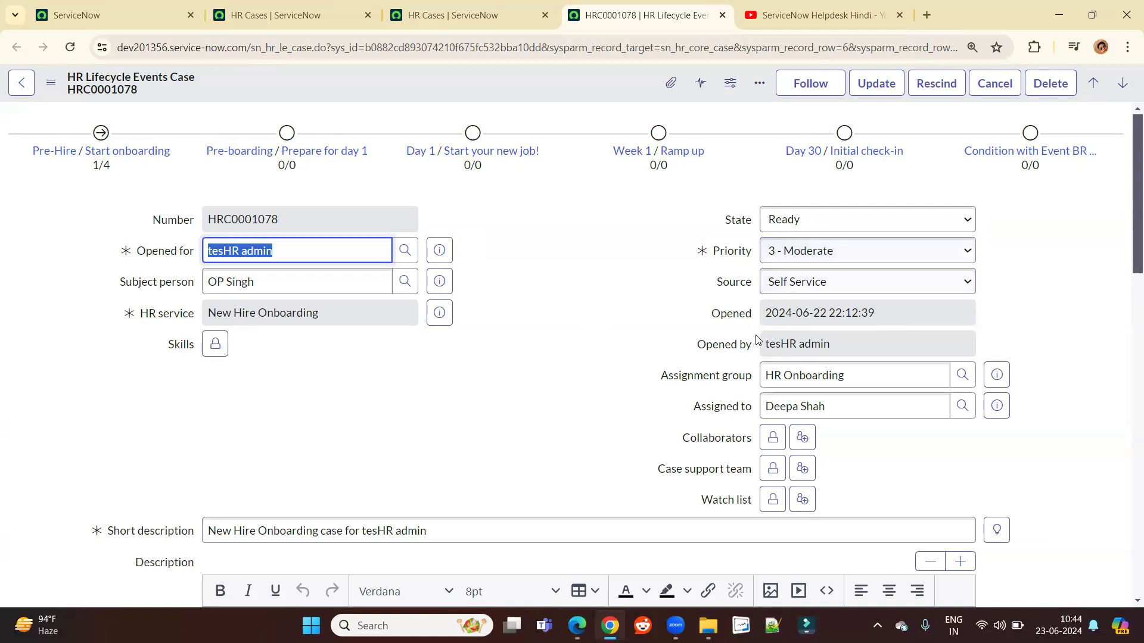
scroll(557, 398, down, 5)
scroll(559, 399, down, 5)
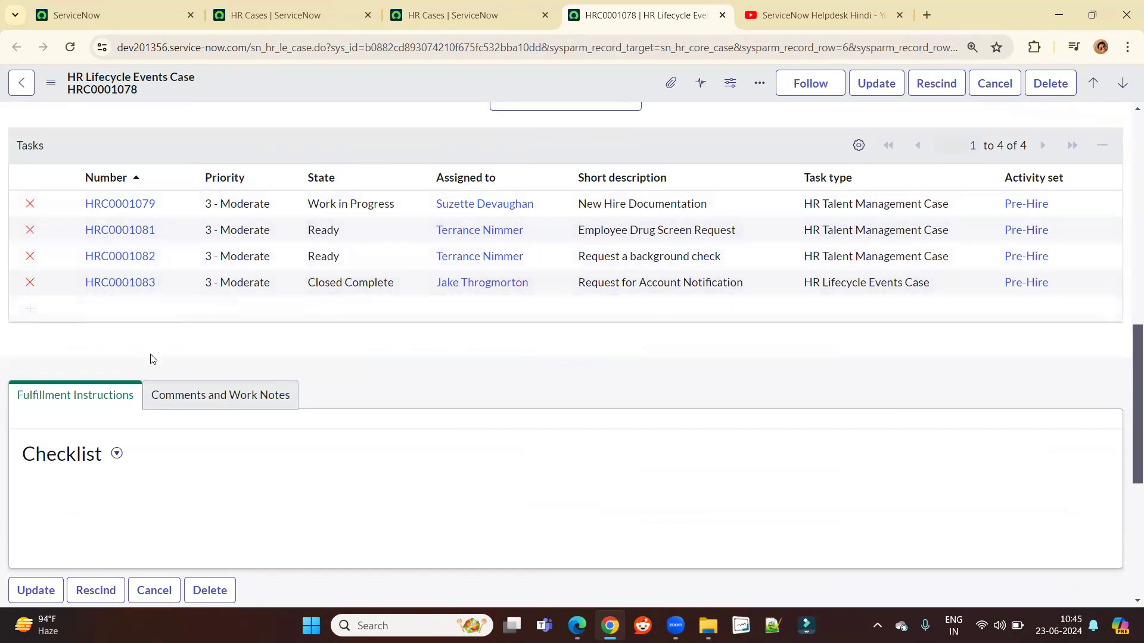
scroll(105, 285, up, 1)
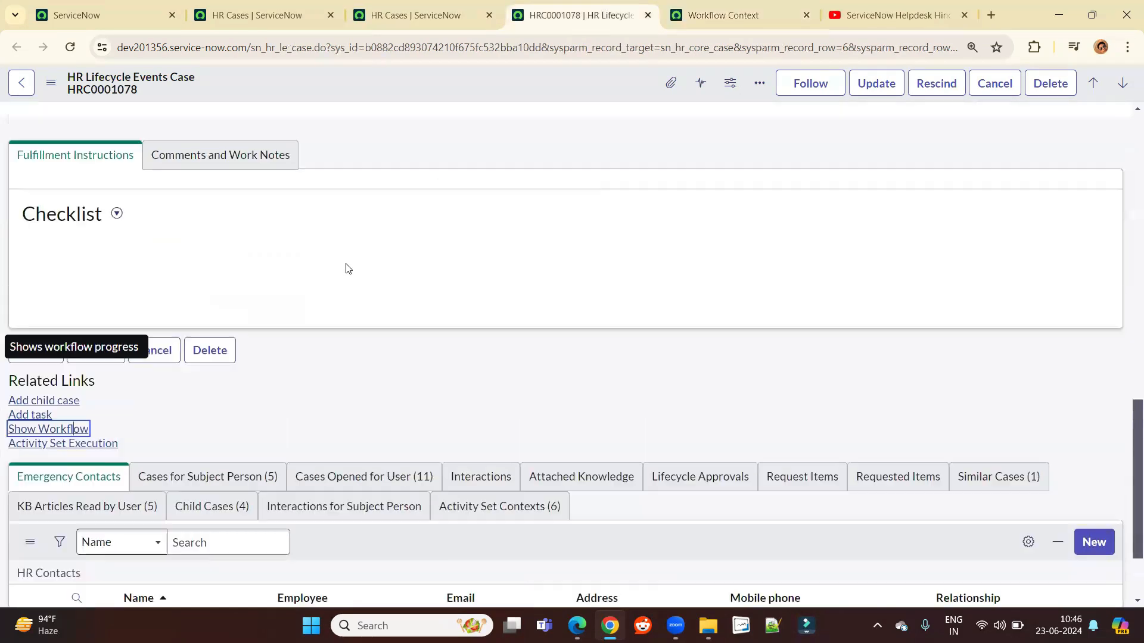
scroll(348, 268, up, 2)
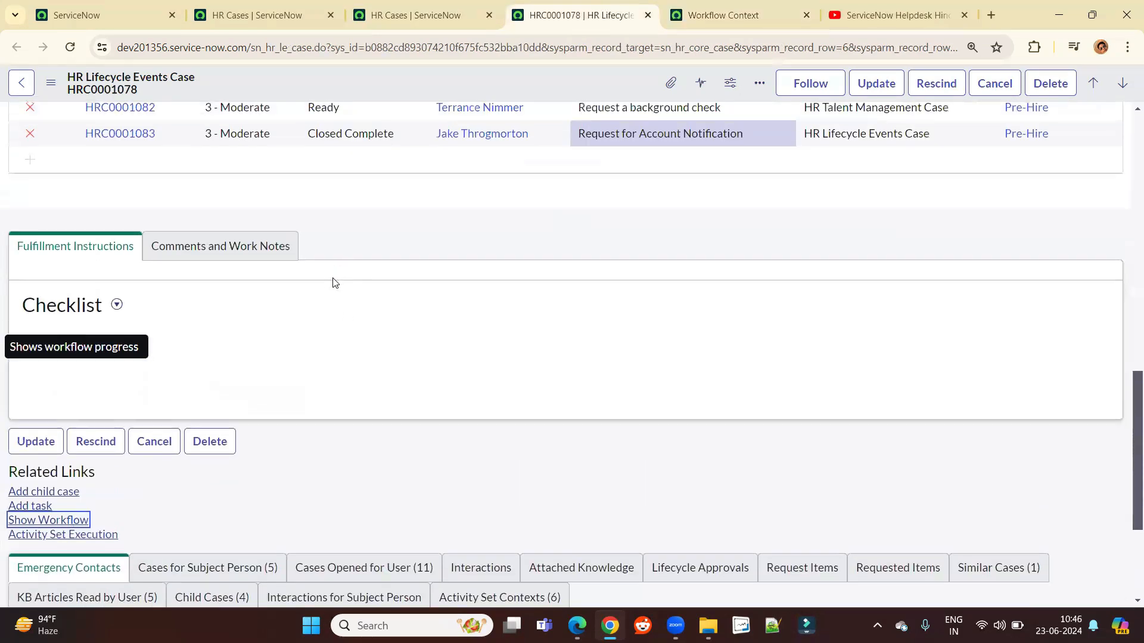
scroll(320, 310, up, 10)
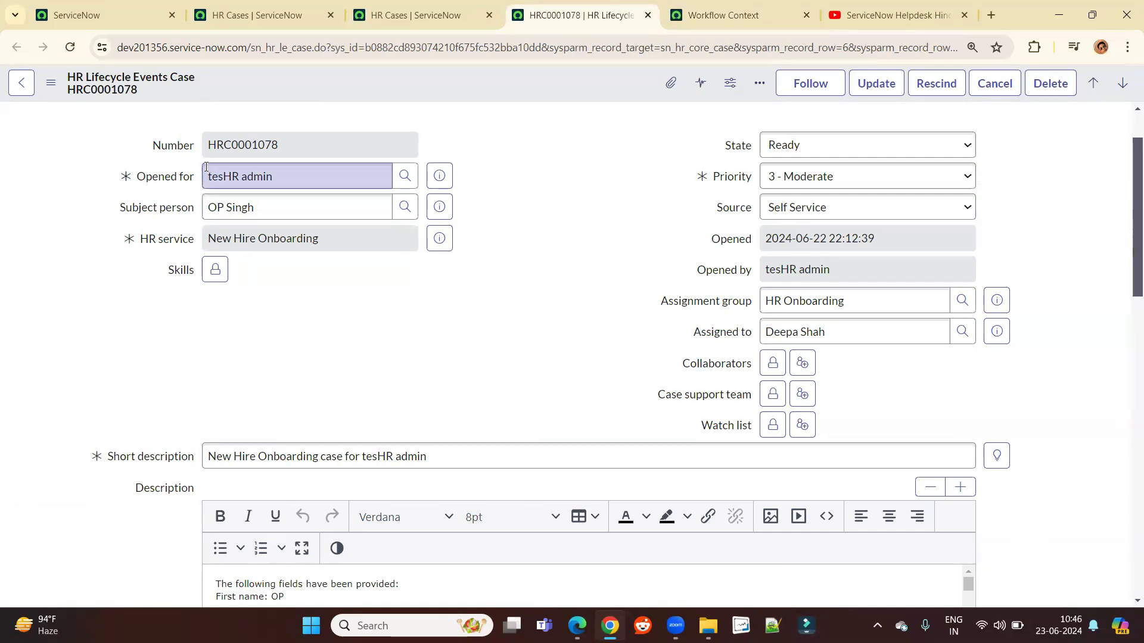
Check the onboarding case's stage progress, return to the main ServiceNow page and close all other browser tabs.
click(576, 206)
scroll(495, 247, up, 1)
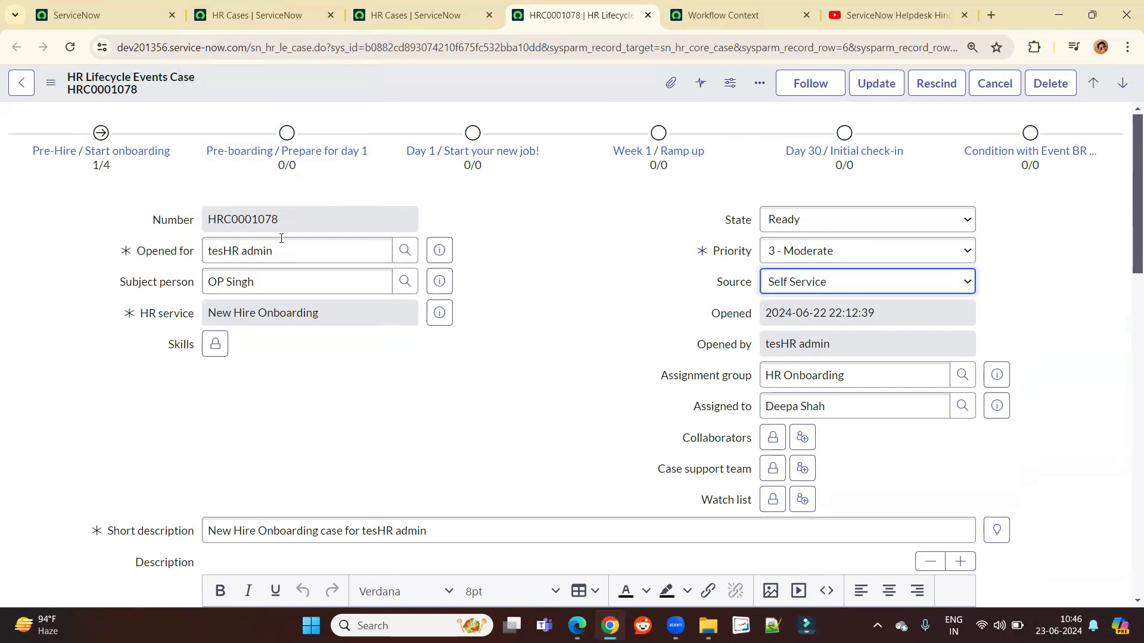
click(101, 15)
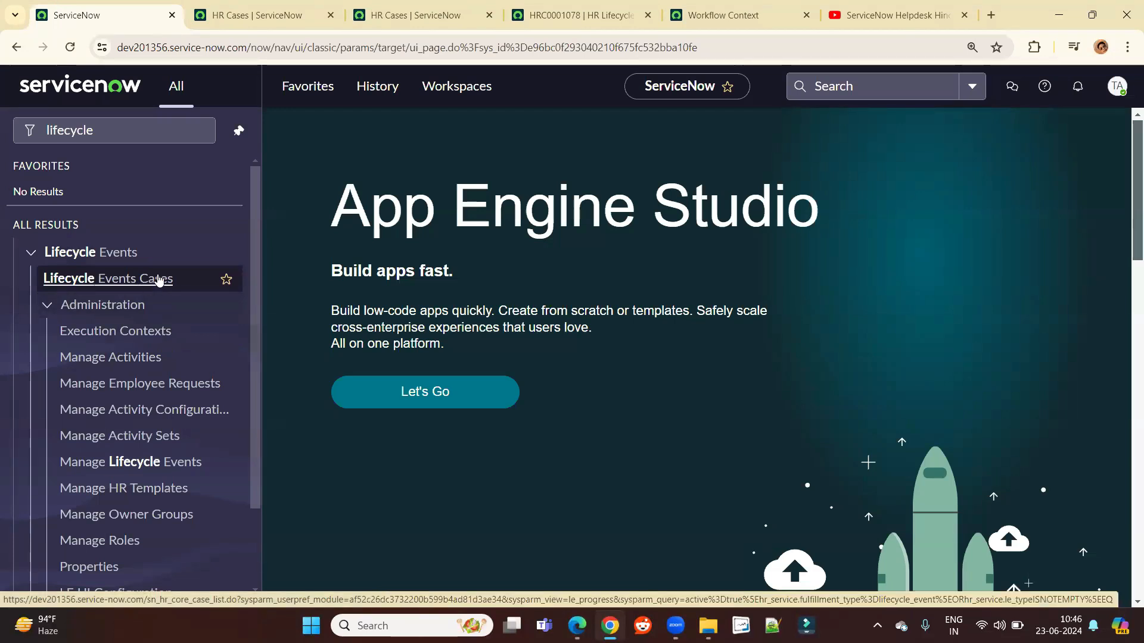
middle_click(252, 6)
middle_click(252, 6)
middle_click(252, 6)
middle_click(252, 6)
middle_click(252, 6)
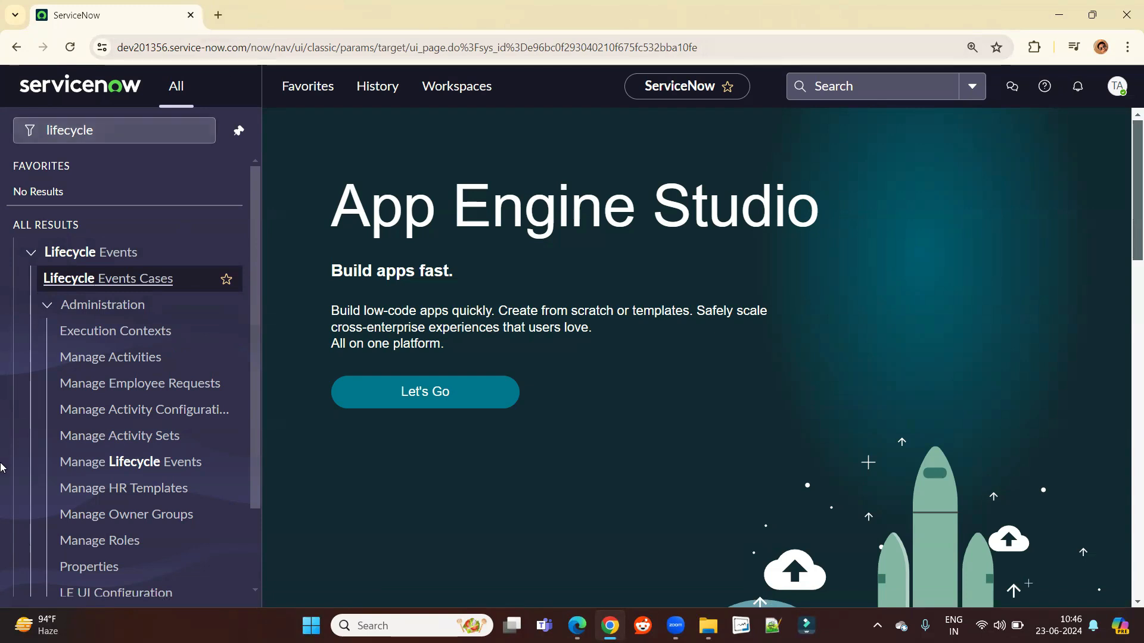
Open Manage Lifecycle Events in a separate tab and bring up the New Hire Onboarding (Demo) record in its own tab.
scroll(123, 403, down, 1)
middle_click(132, 392)
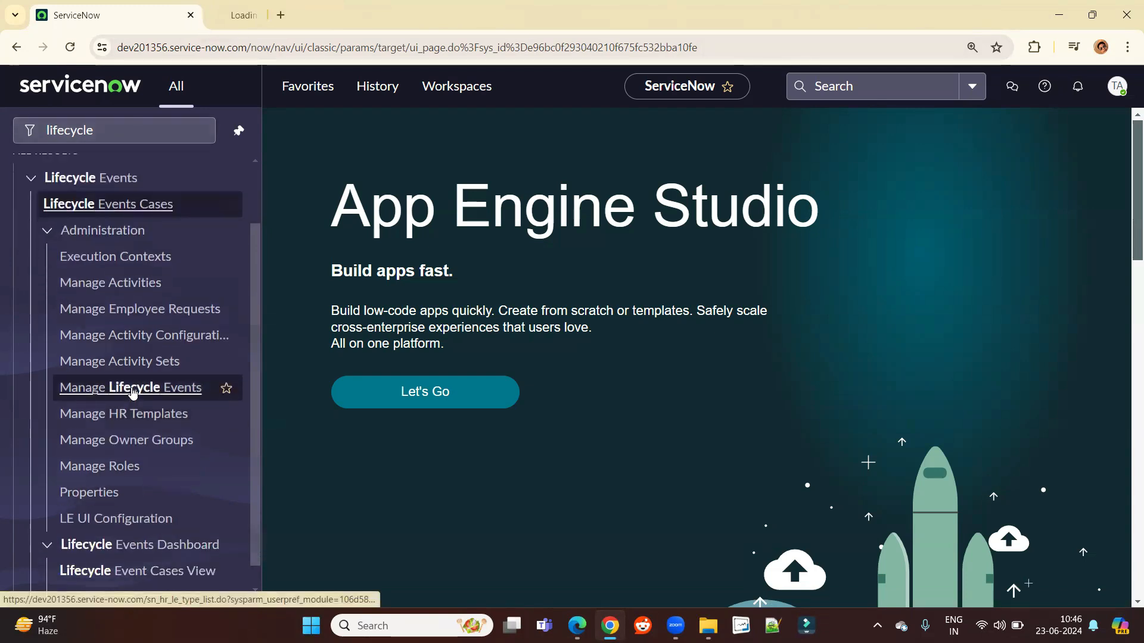
click(282, 18)
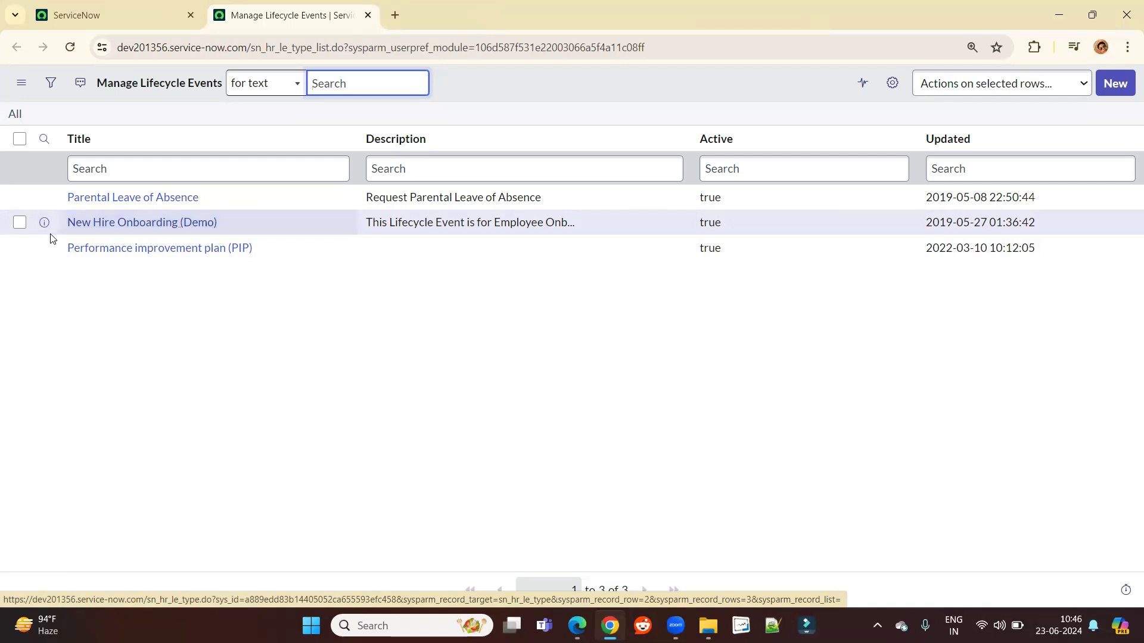
click(100, 223)
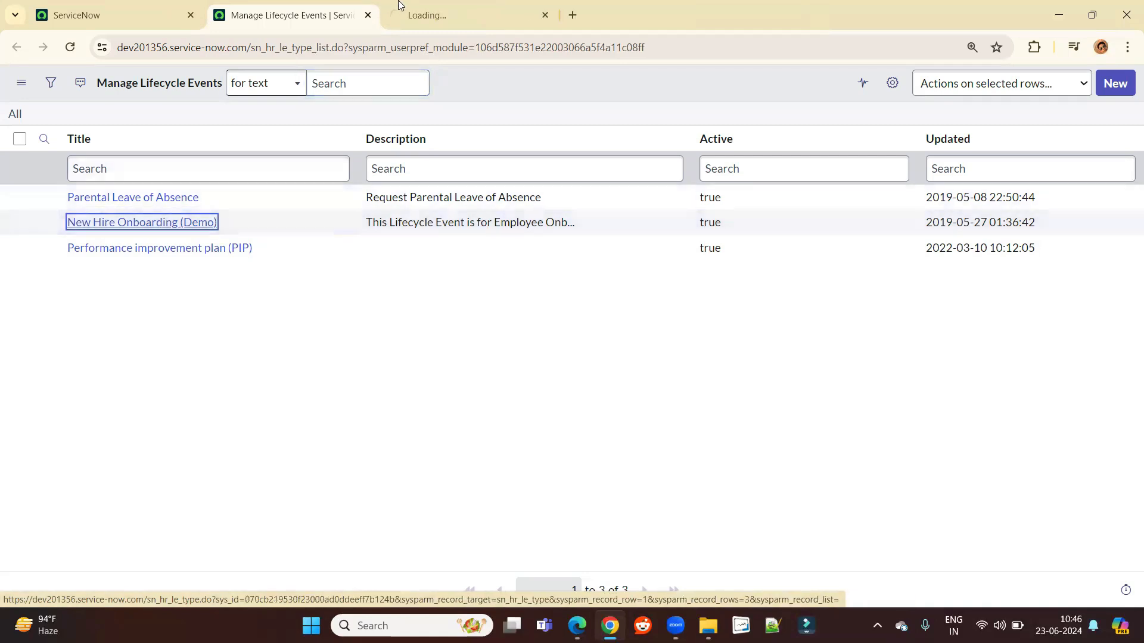
click(448, 14)
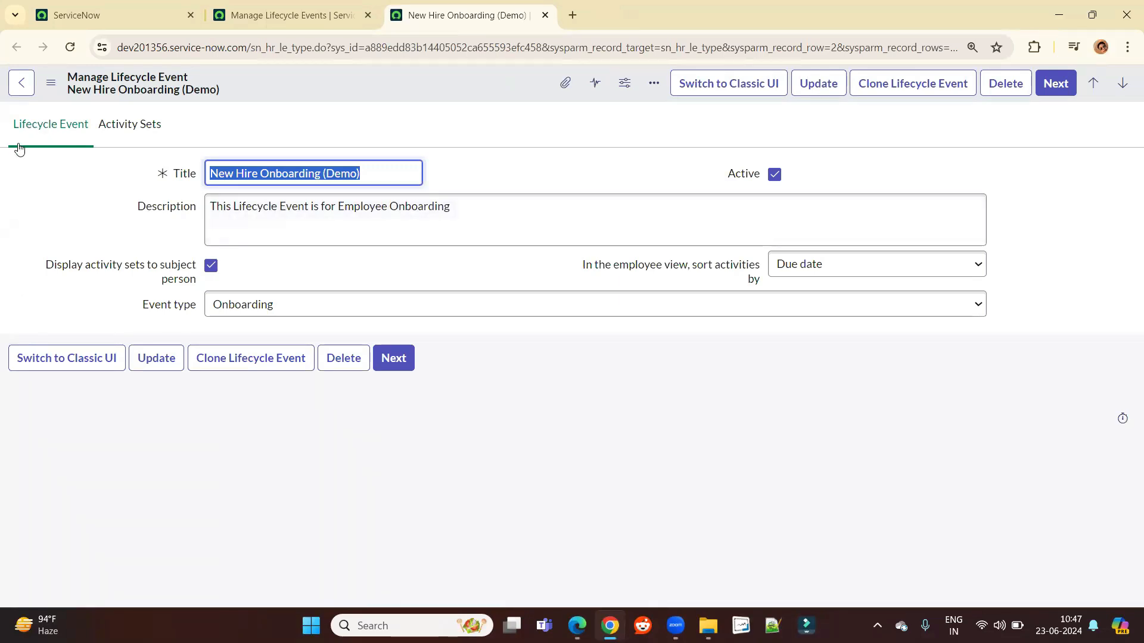
Review the lifecycle event's title, description and available event types without changing them.
triple_click(346, 171)
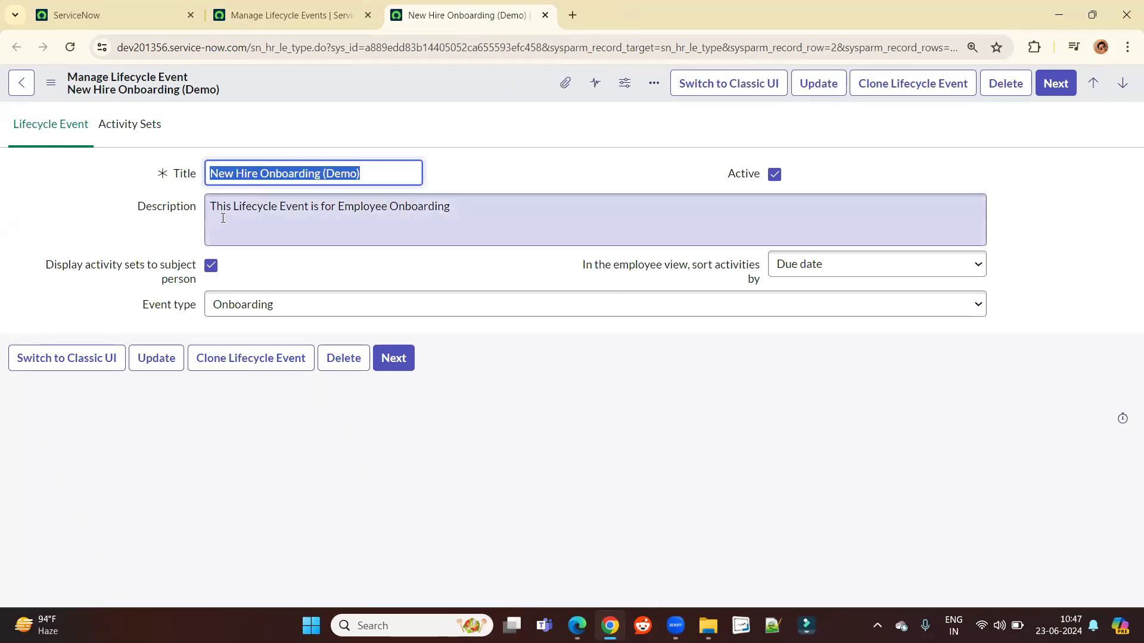
click(407, 207)
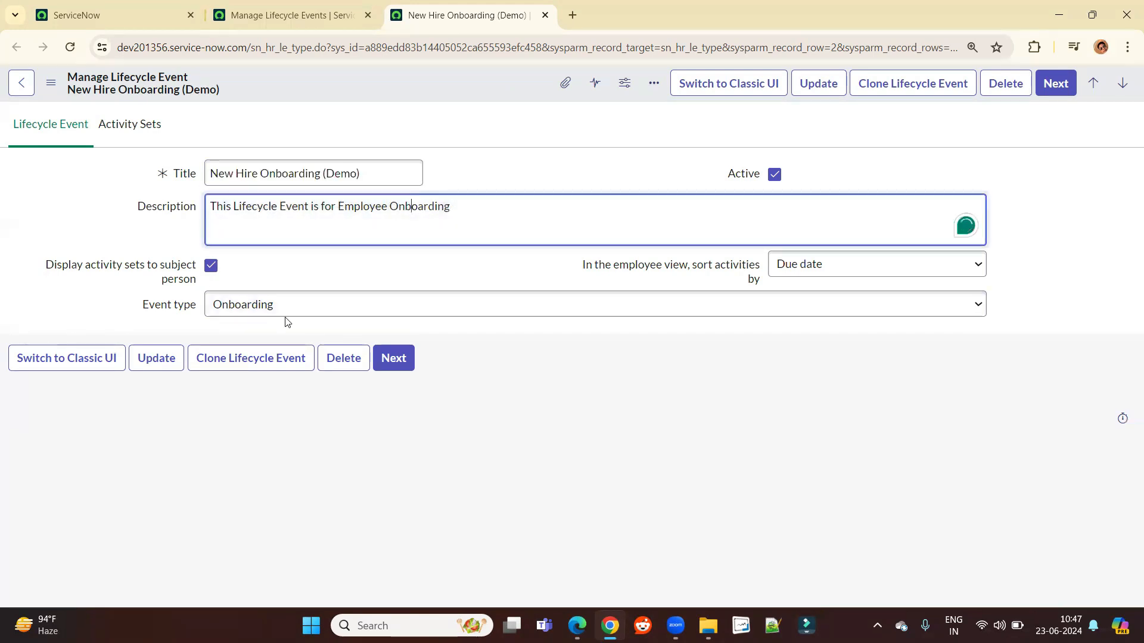
click(370, 317)
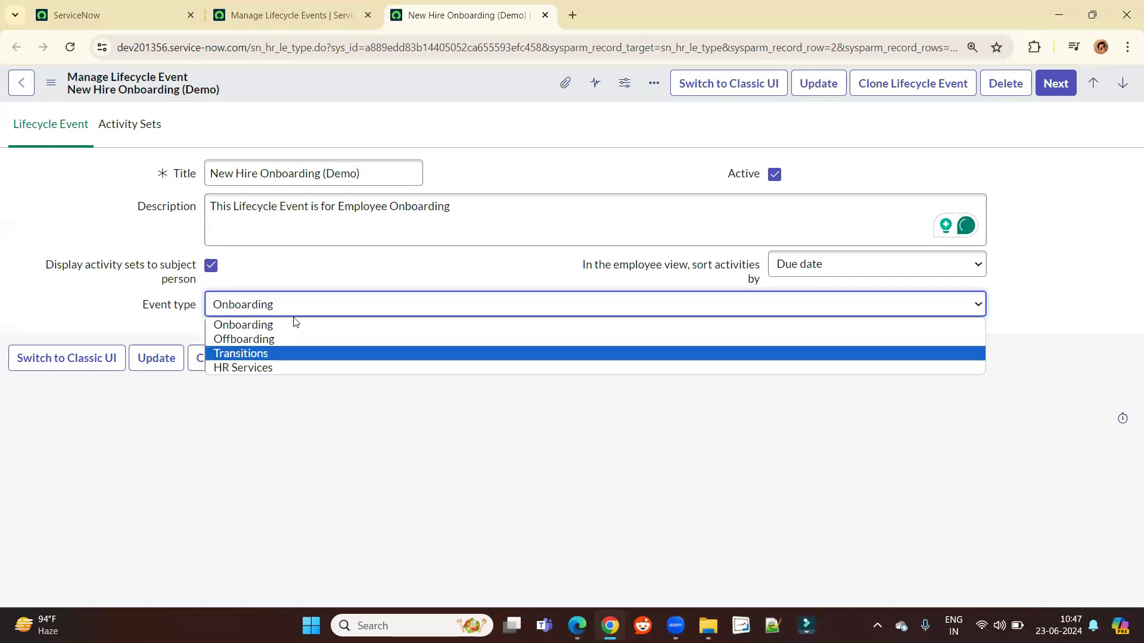
click(97, 318)
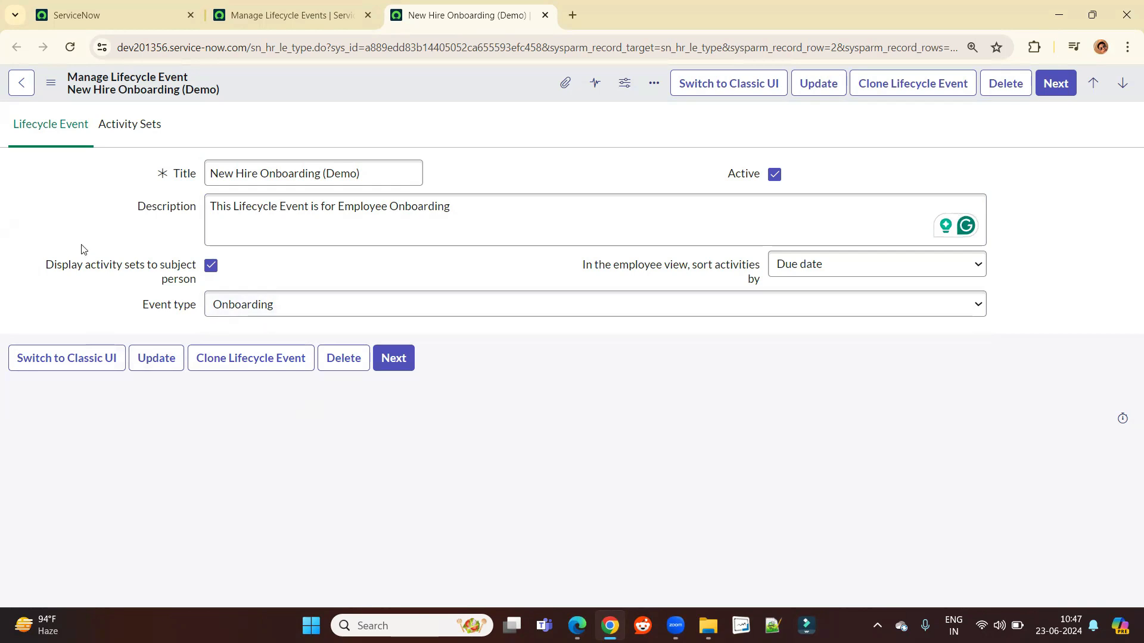
Show the lifecycle event's activity sets and unpin the Rescind set to view the stages from Pre-Hire onward.
click(143, 132)
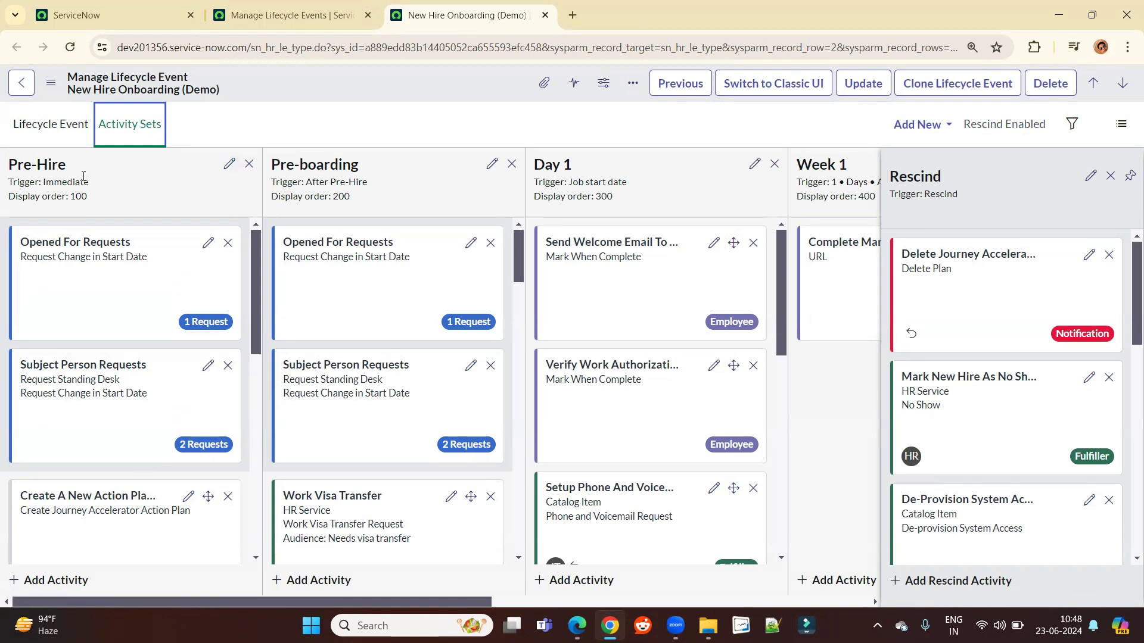
double_click(314, 167)
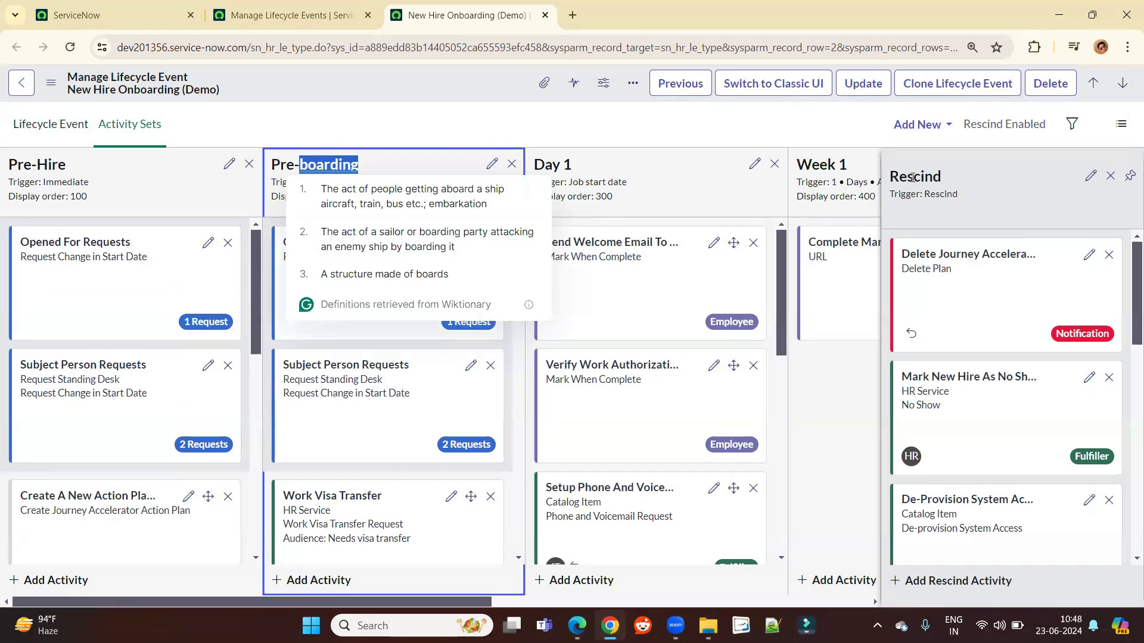
click(1109, 182)
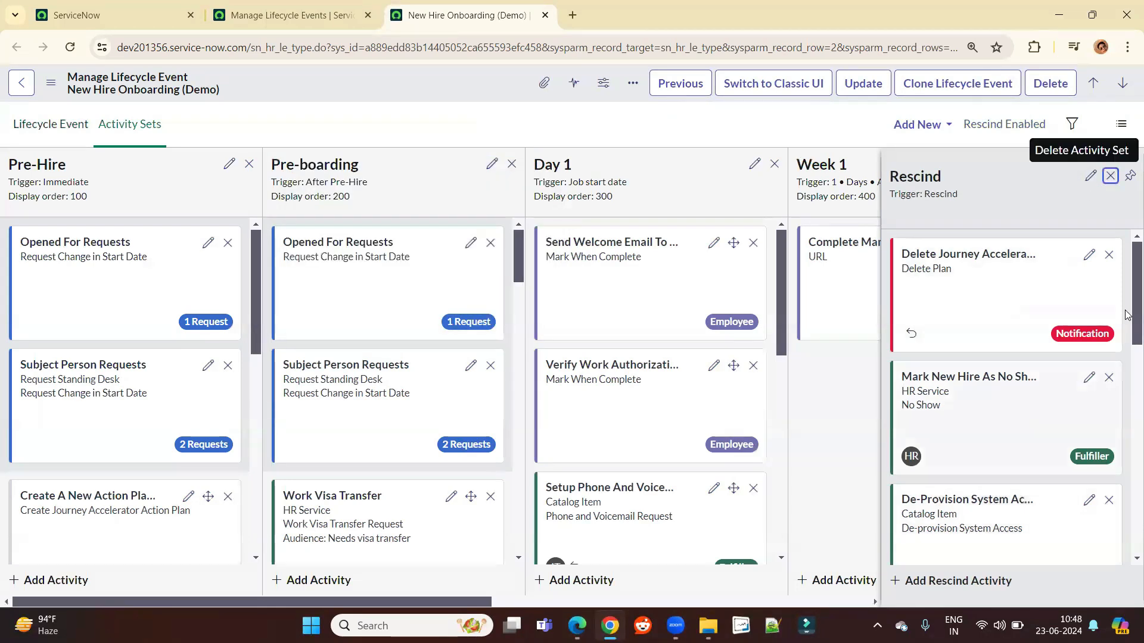
click(1110, 177)
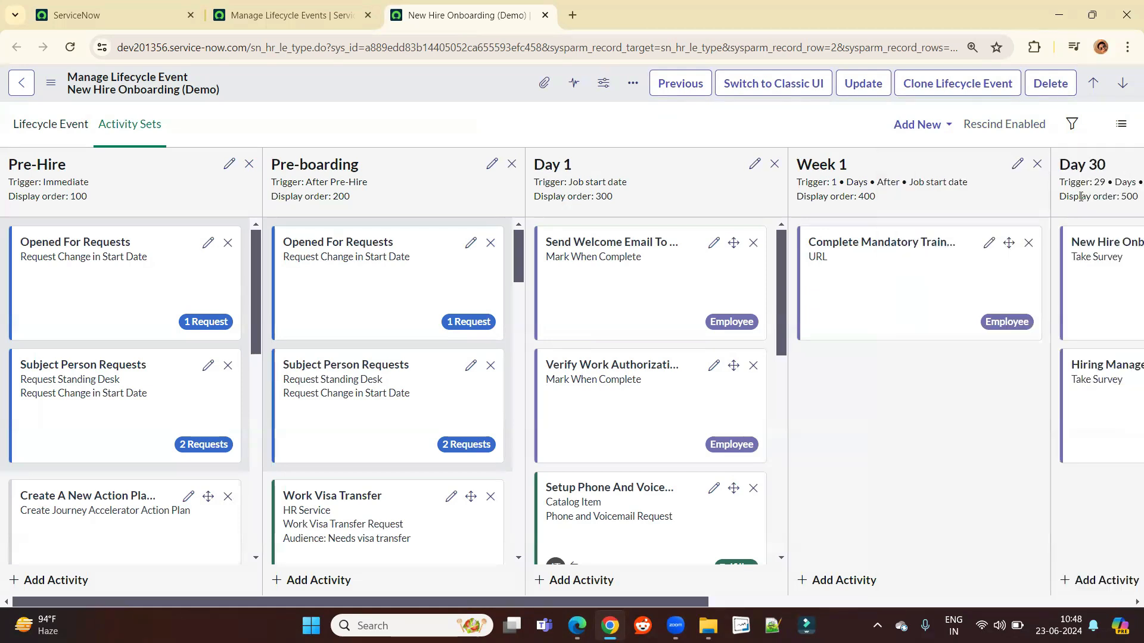
drag(598, 603, 401, 613)
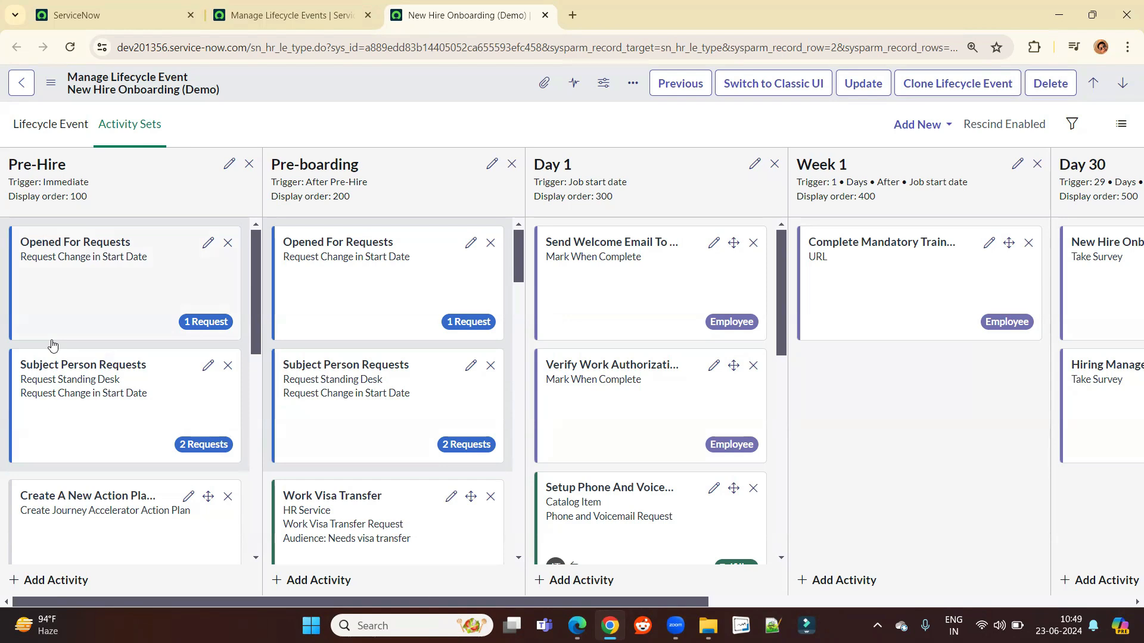
Examine the activities in the Pre-Hire set, from the employee requests down to New Hire Documentation.
scroll(53, 344, down, 4)
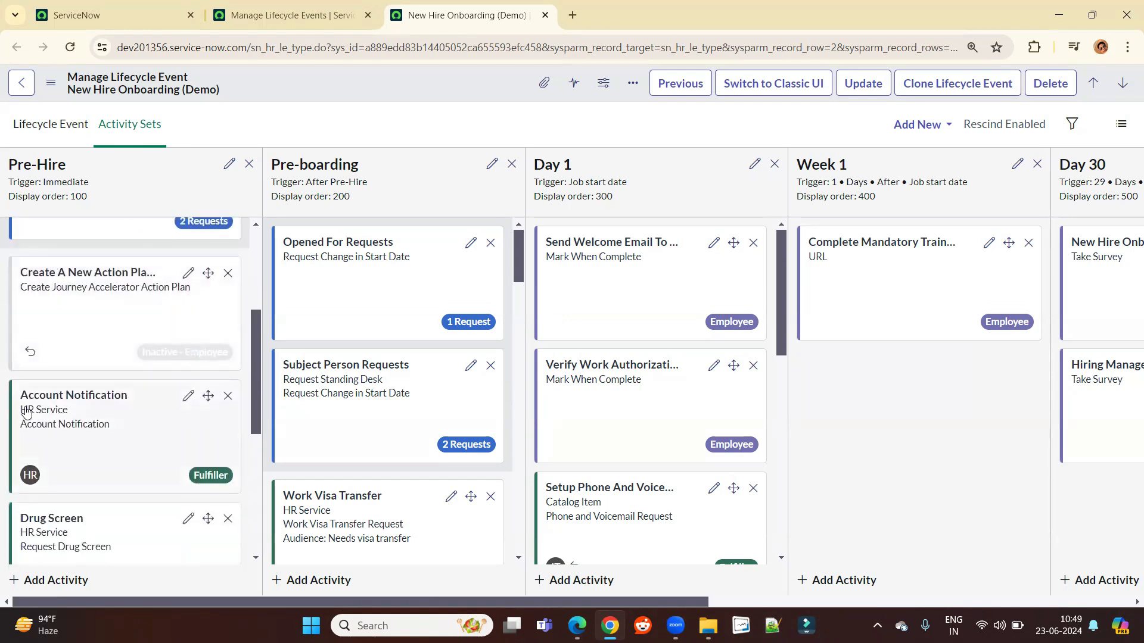
scroll(64, 416, down, 3)
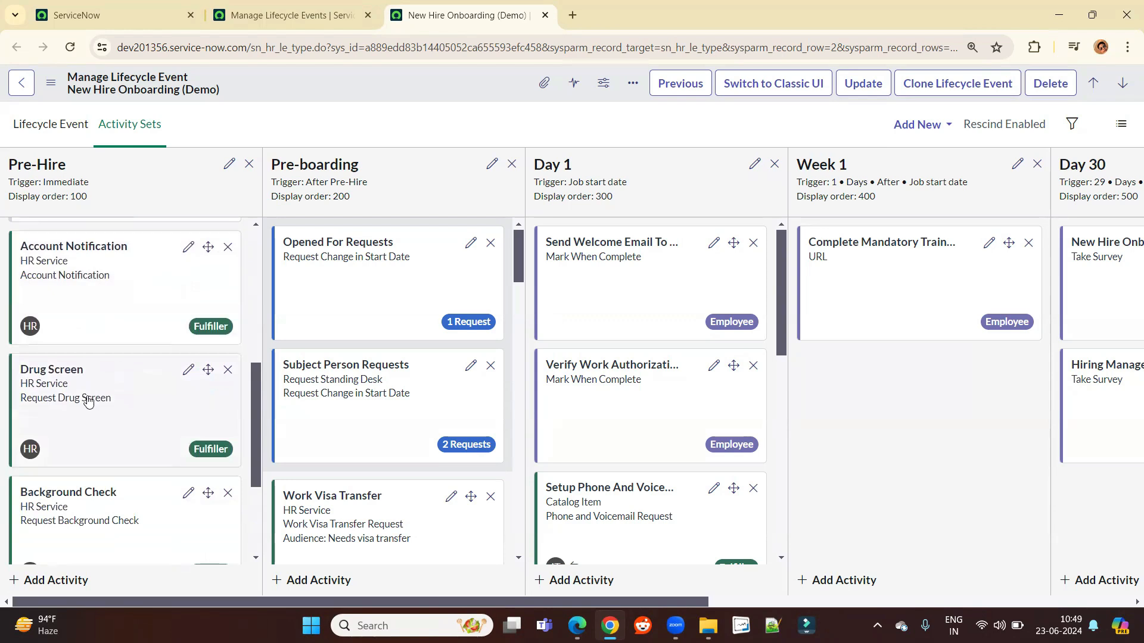
scroll(83, 375, down, 2)
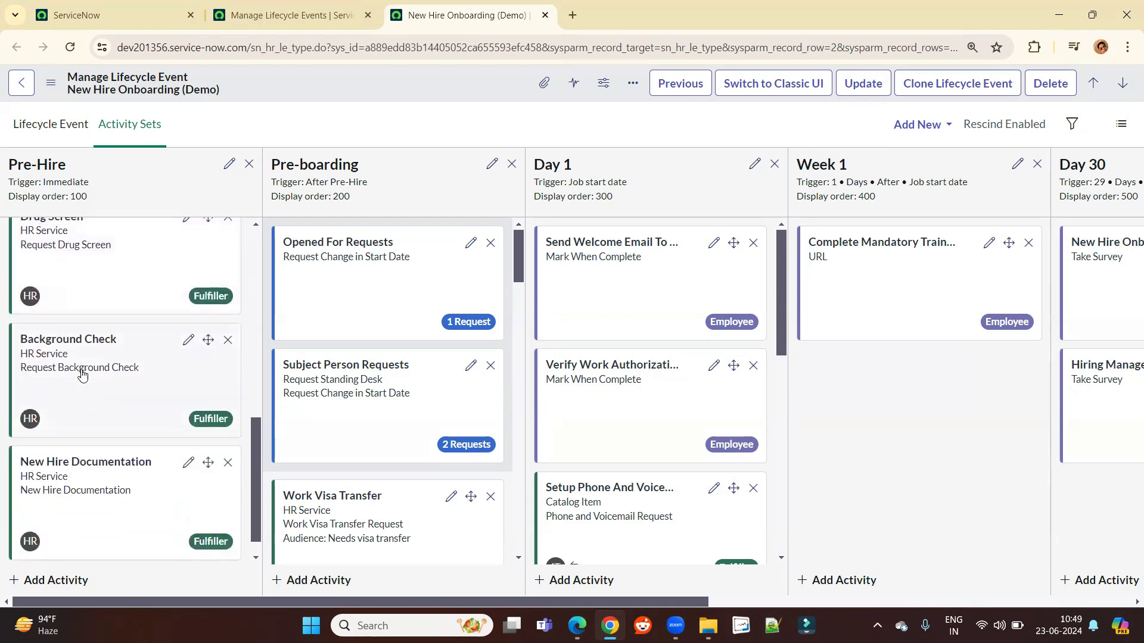
scroll(82, 373, down, 1)
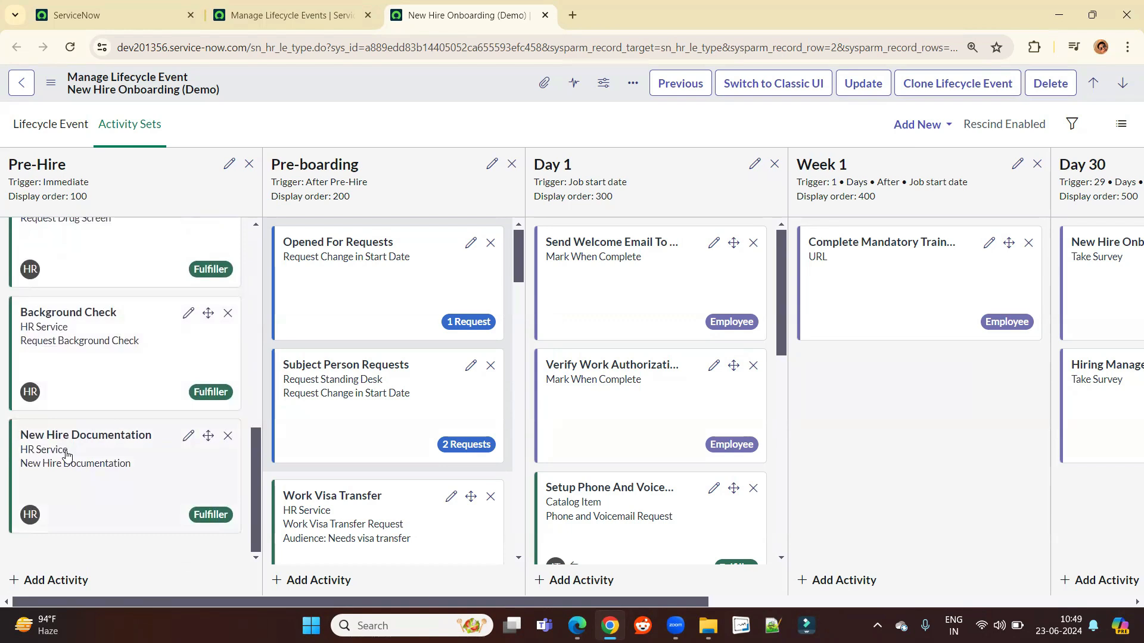
Open a new activity form for the Pre-Hire set, review the activity type options and close it without saving.
click(16, 585)
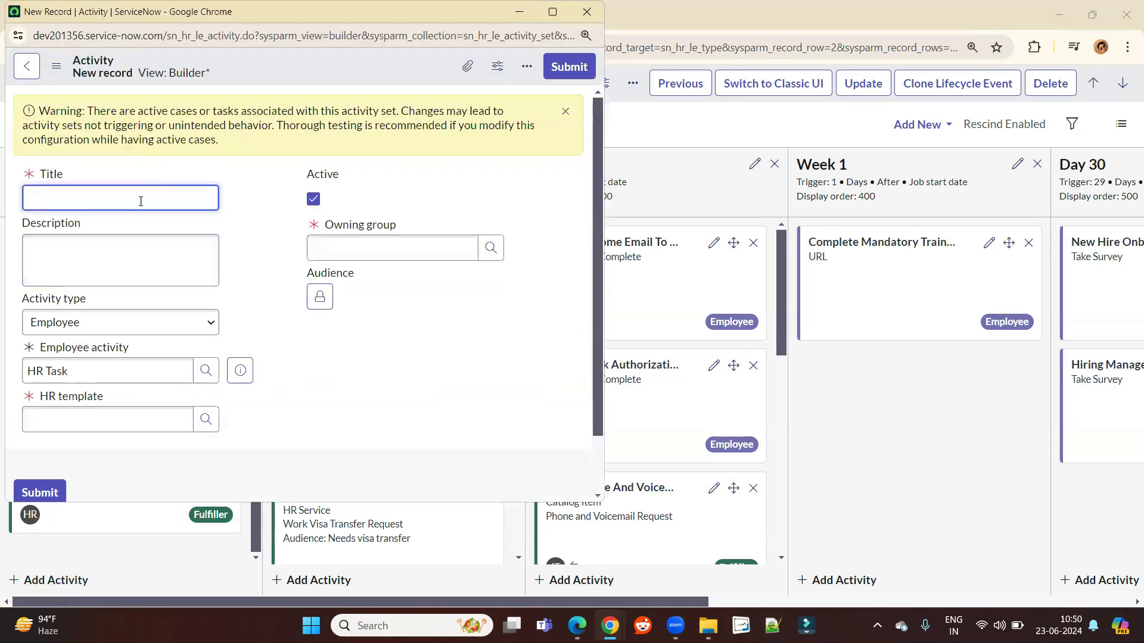
click(171, 324)
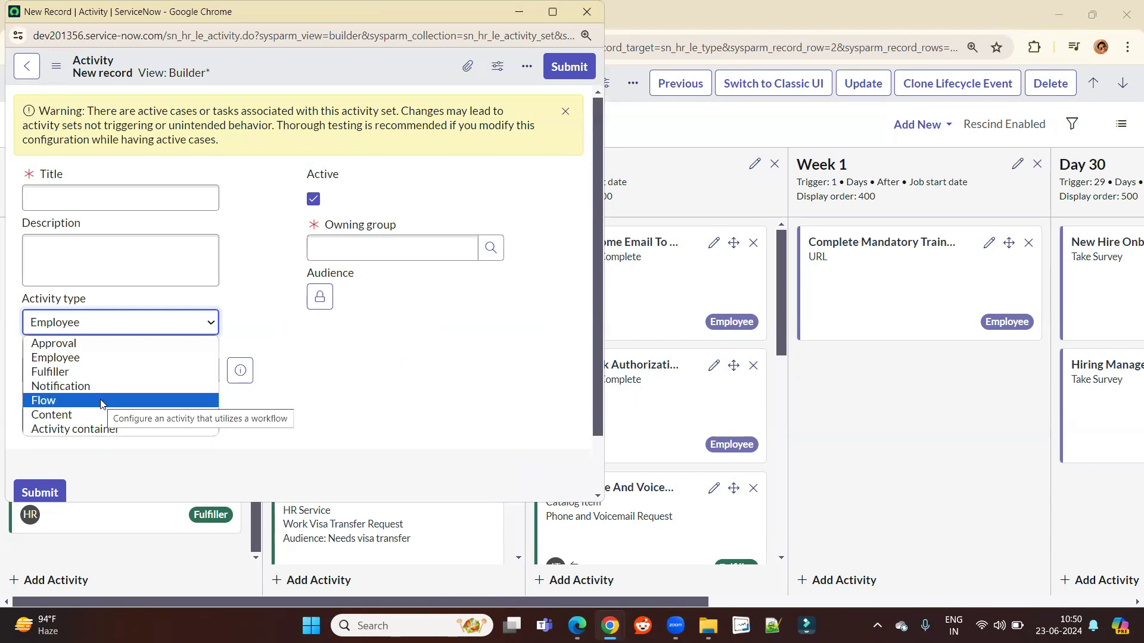
click(318, 385)
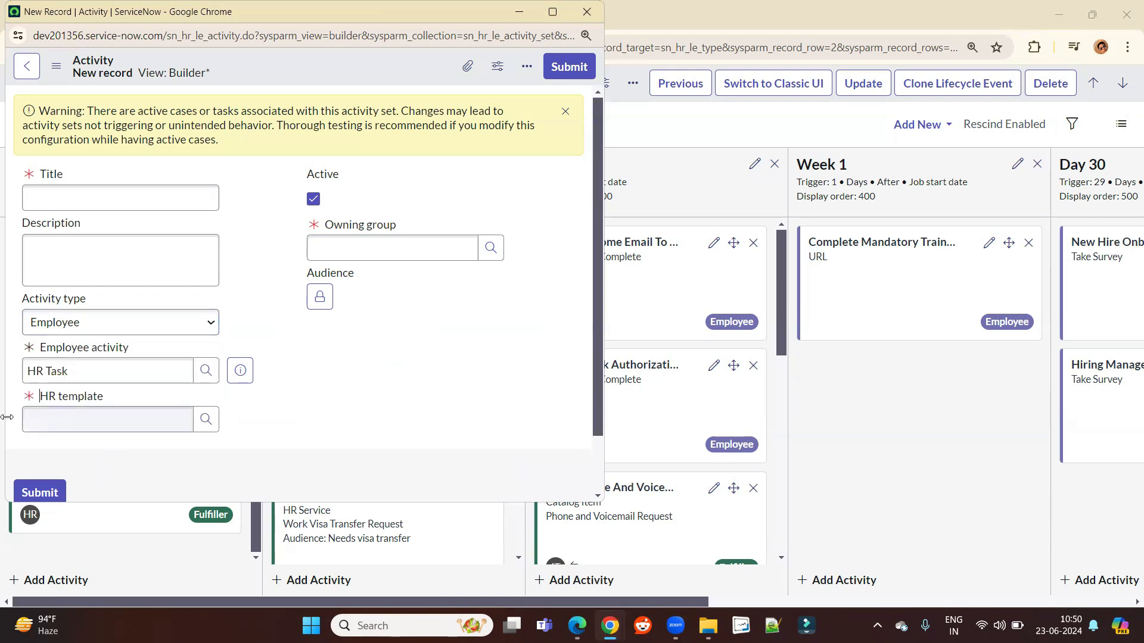
click(587, 12)
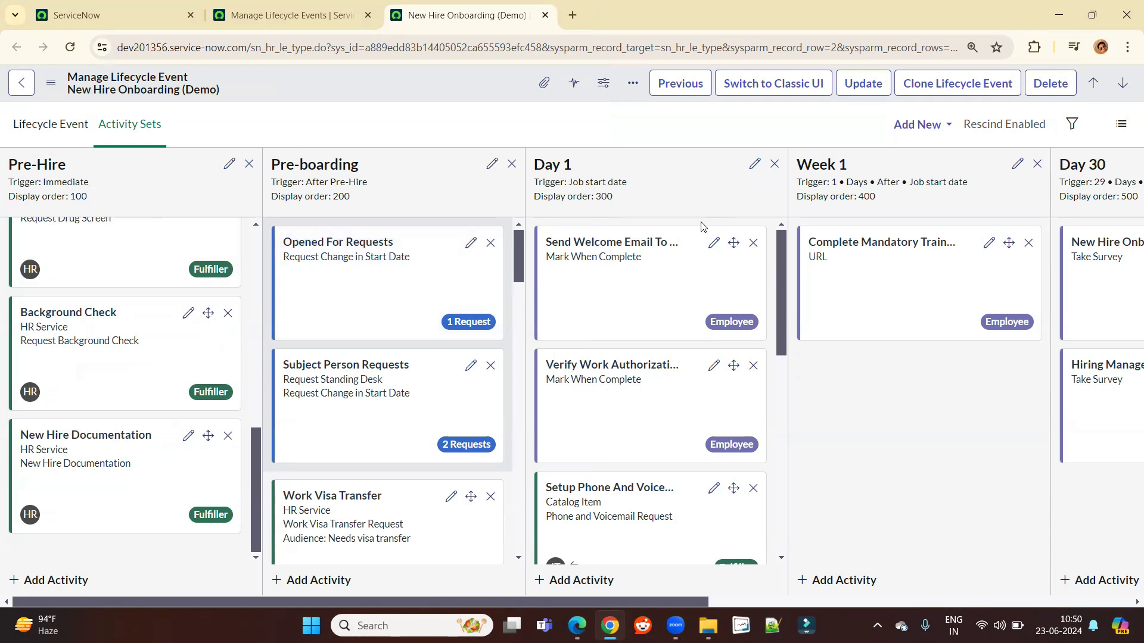
Add an activity set titled "test" with display title "testresrt", keeping the Immediate trigger and display order 700.
drag(703, 601, 569, 541)
drag(565, 603, 992, 604)
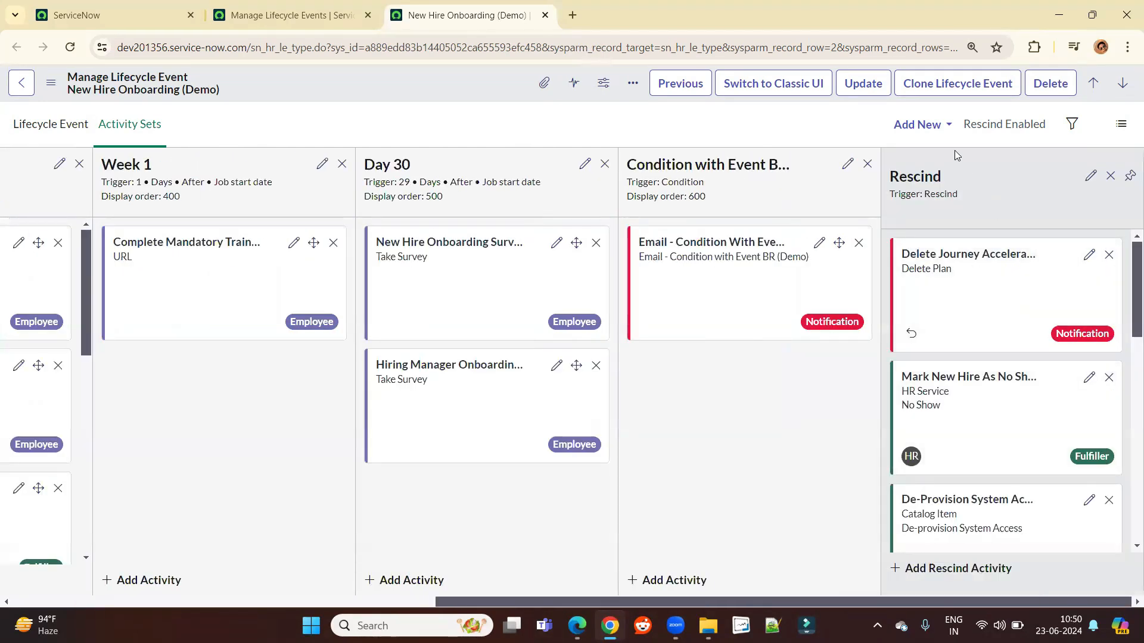
click(948, 130)
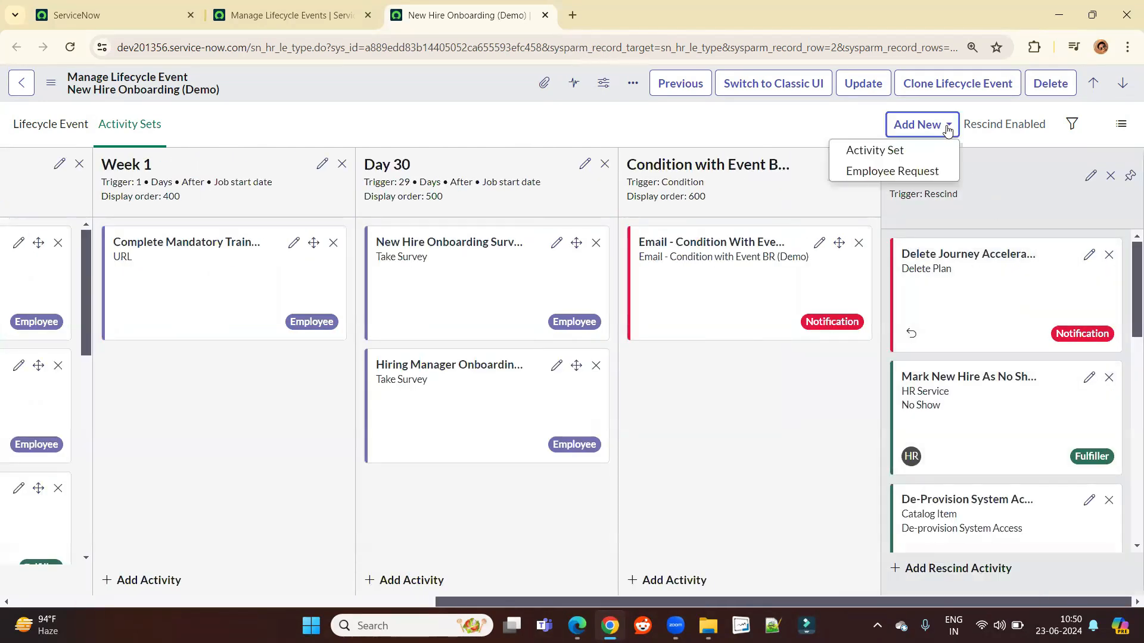
click(893, 151)
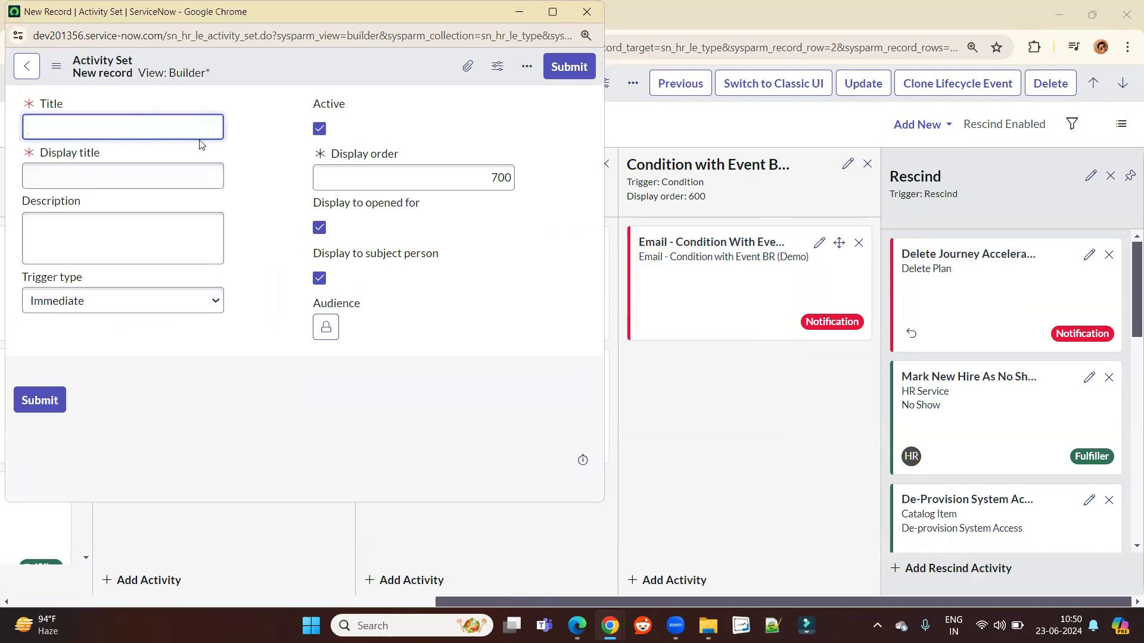
text(test)
click(174, 174)
text(resrt)
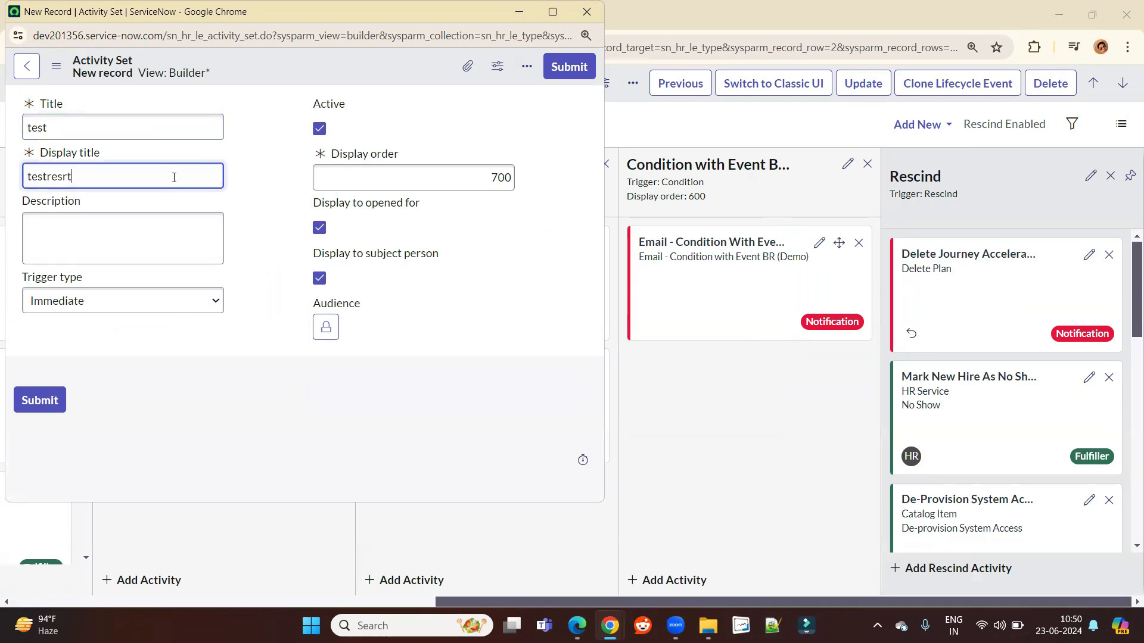
click(48, 401)
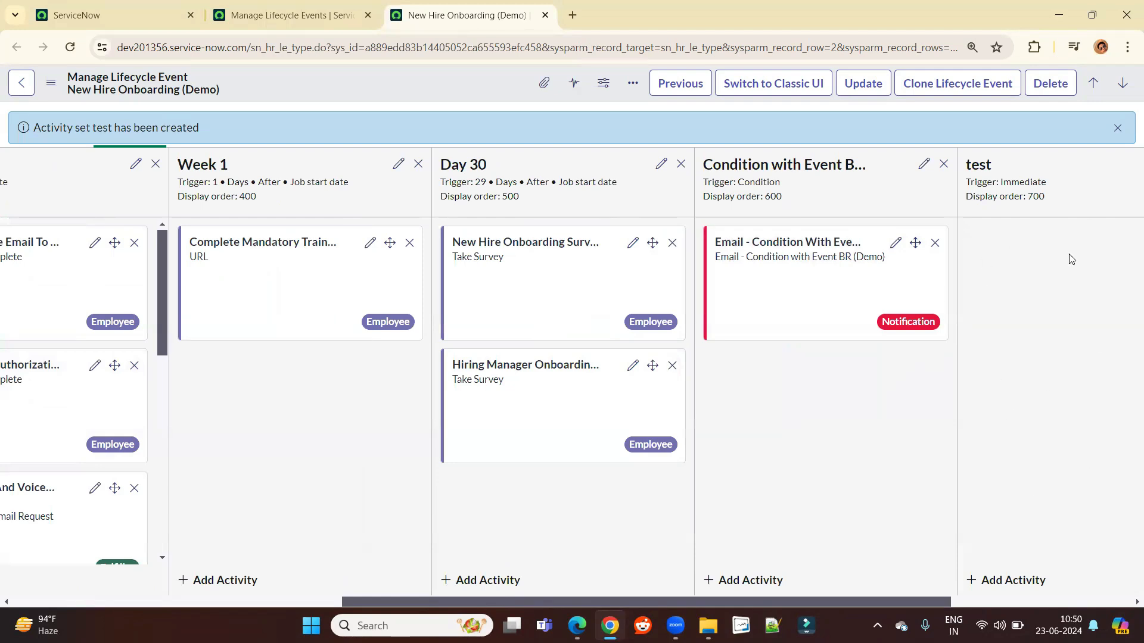
View the new activity form for the test set, close it without saving and return to the Pre-Hire set.
click(1015, 587)
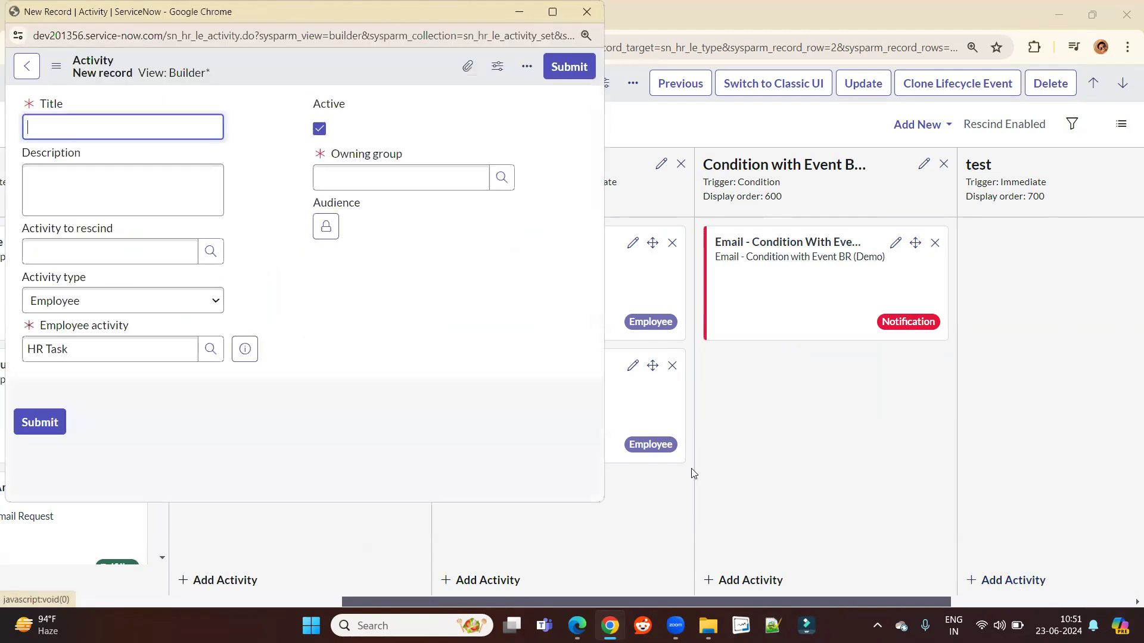
click(587, 12)
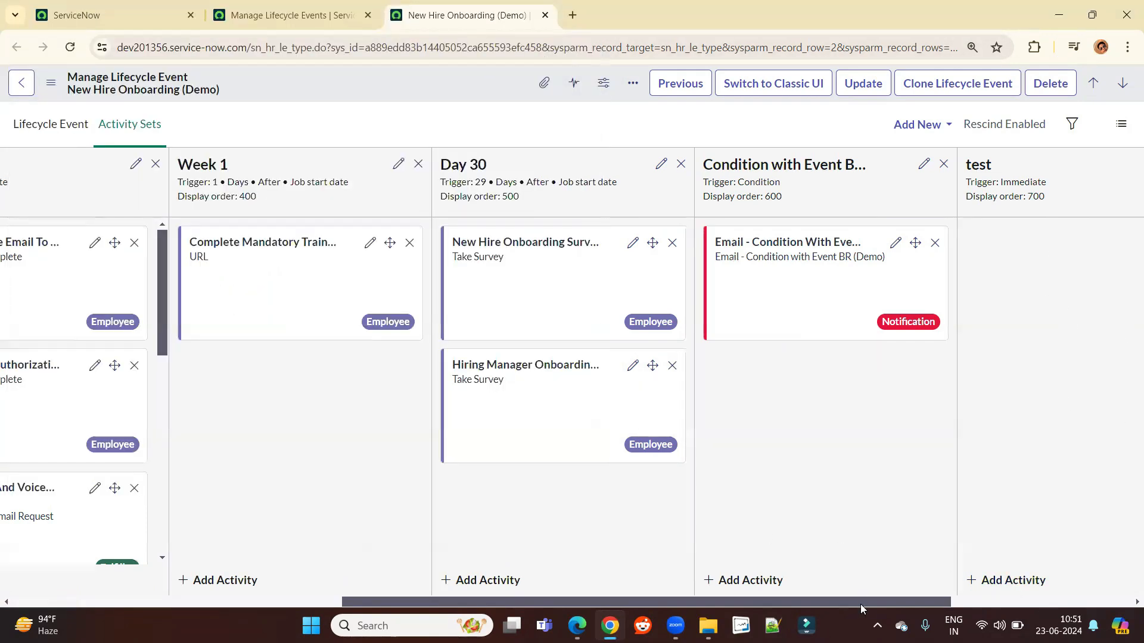
drag(860, 603, 531, 603)
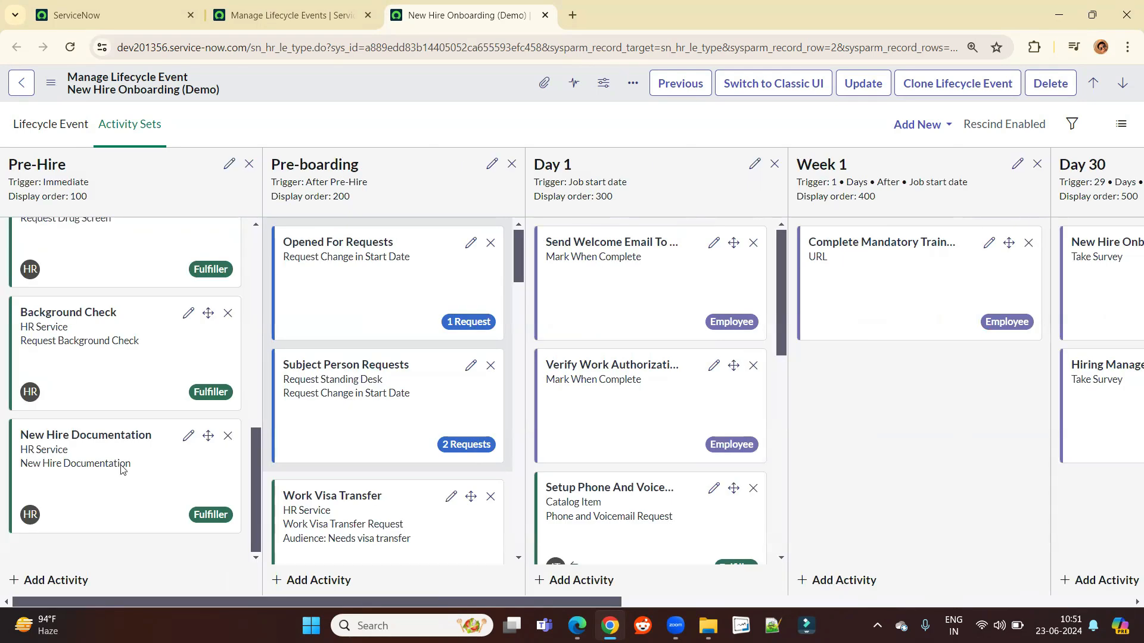